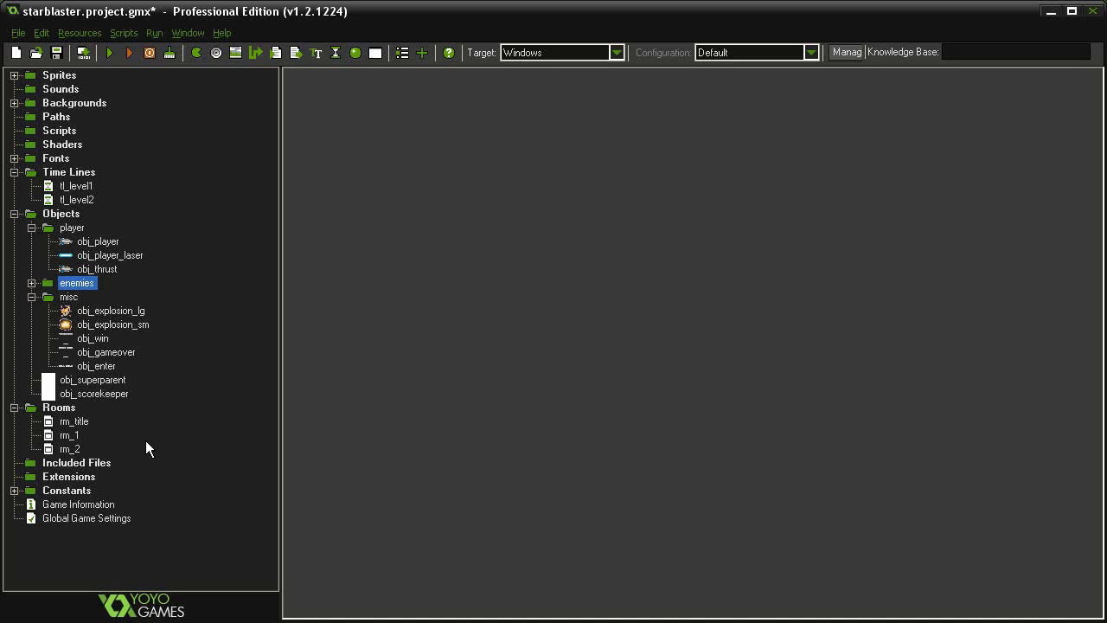
- Open obj_scorekeeper's properties, then close them without changes
double_click(122, 395)
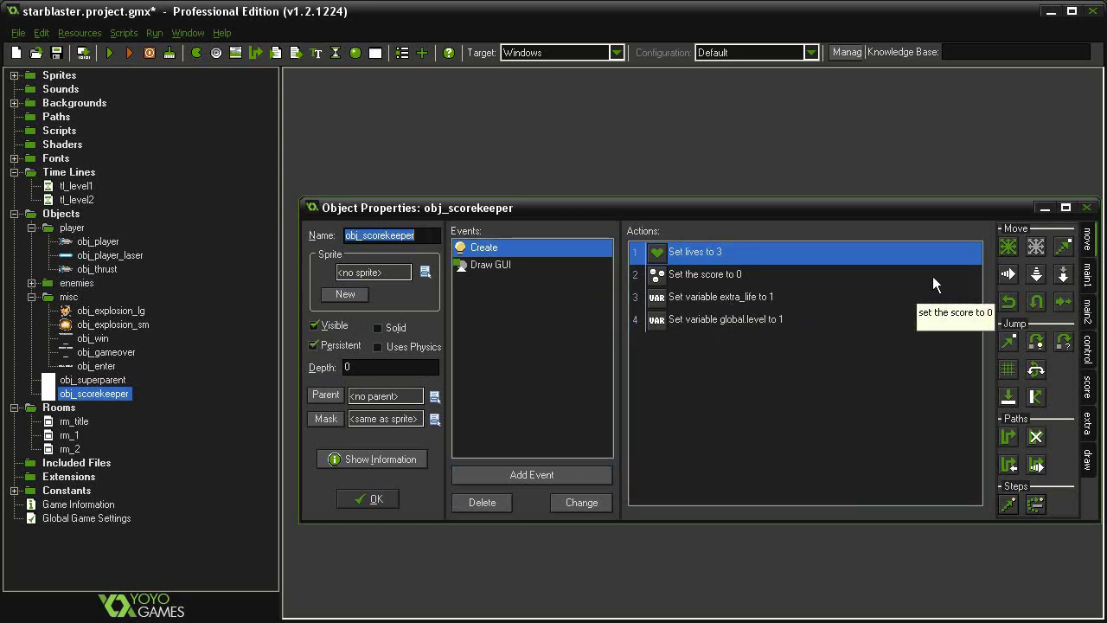
click(1087, 207)
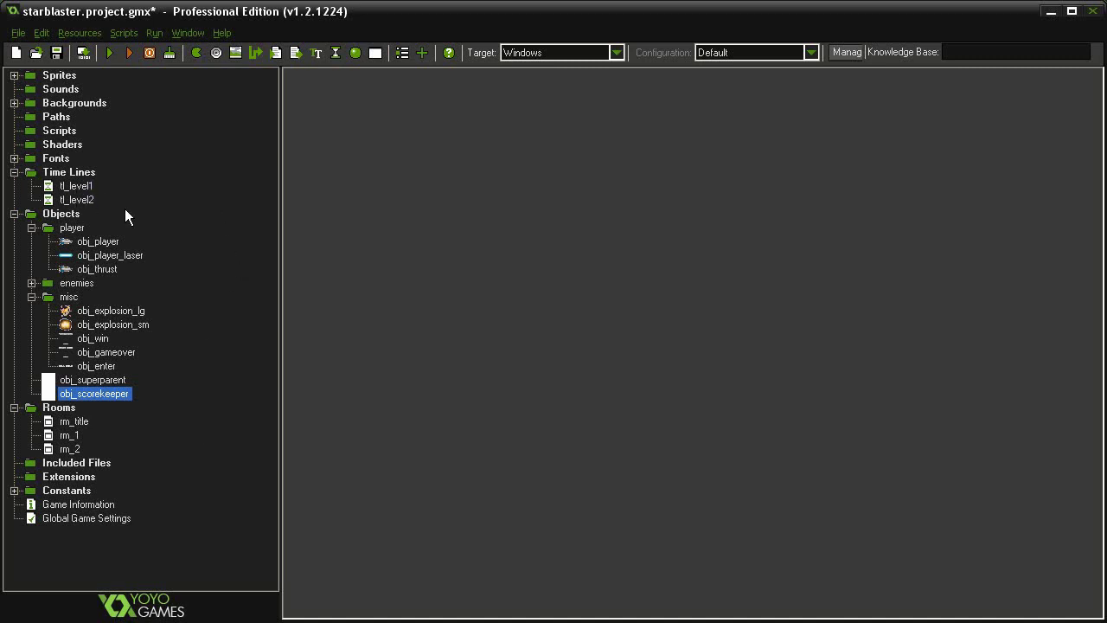
- Inspect the tl_level2 time line and the rm_2 room, then close both
double_click(76, 200)
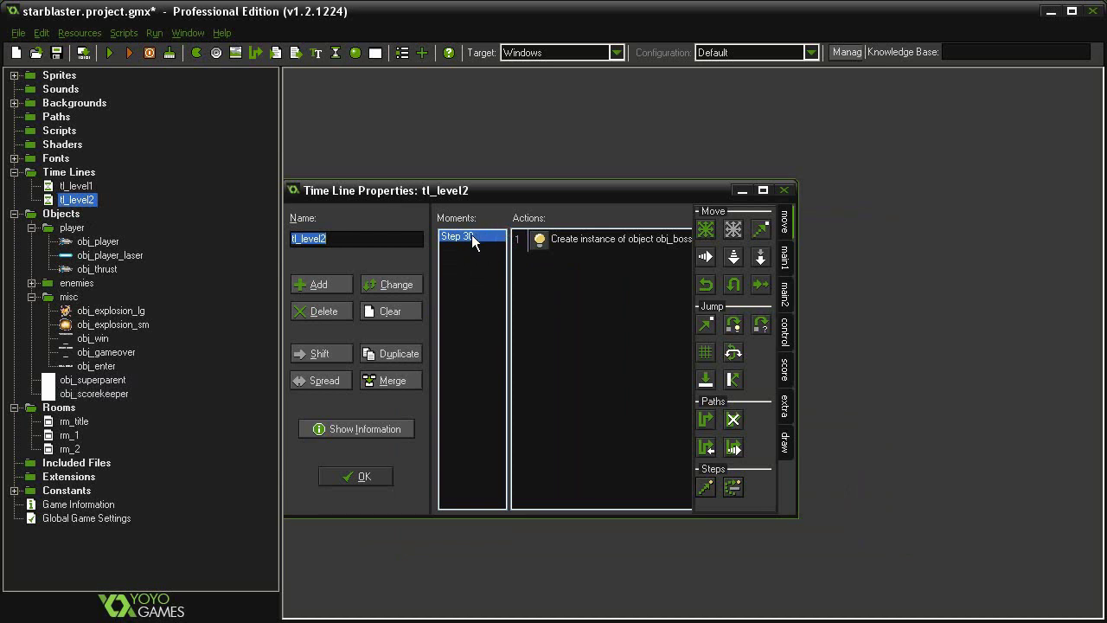
click(784, 189)
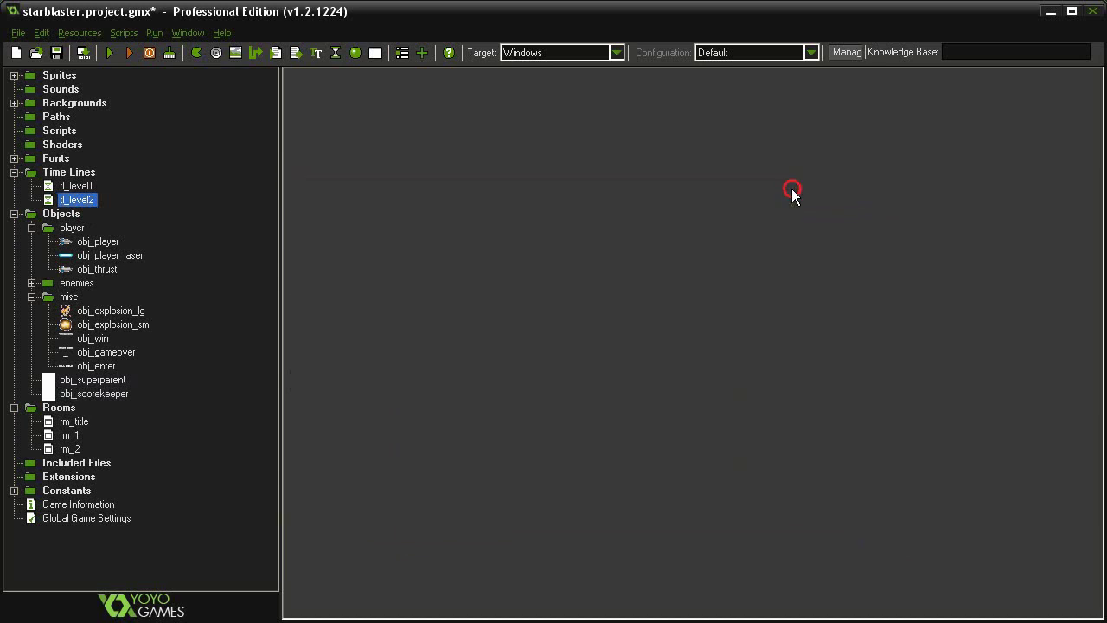
double_click(71, 450)
drag(754, 264, 655, 195)
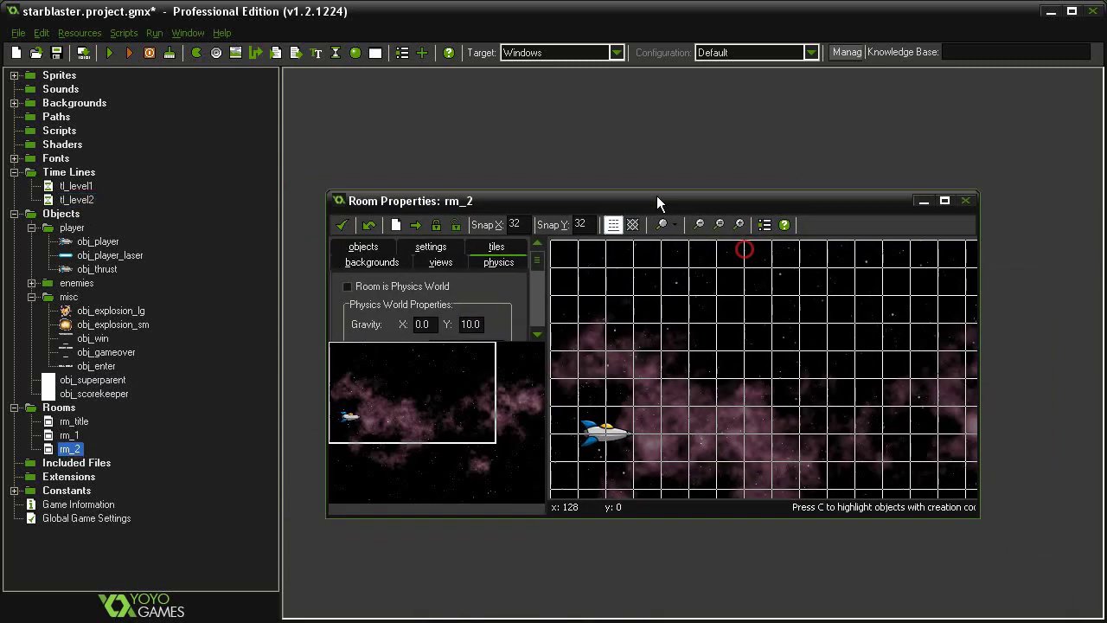
ctrl+scroll(805, 370, down, 1)
ctrl+scroll(816, 383, down, 1)
ctrl+scroll(836, 363, down, 1)
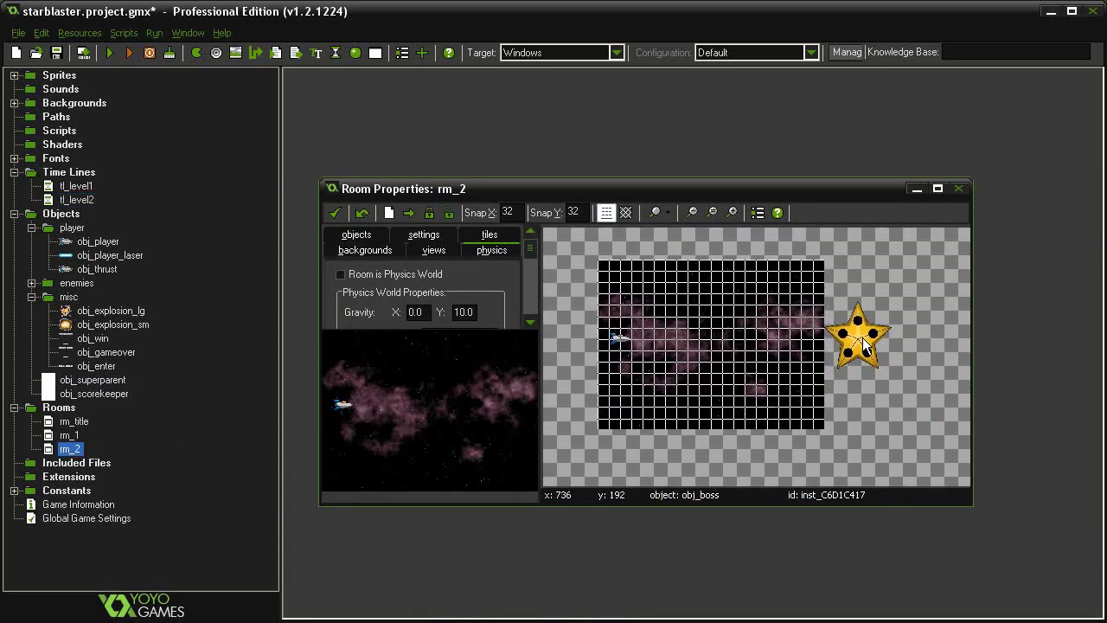
click(960, 189)
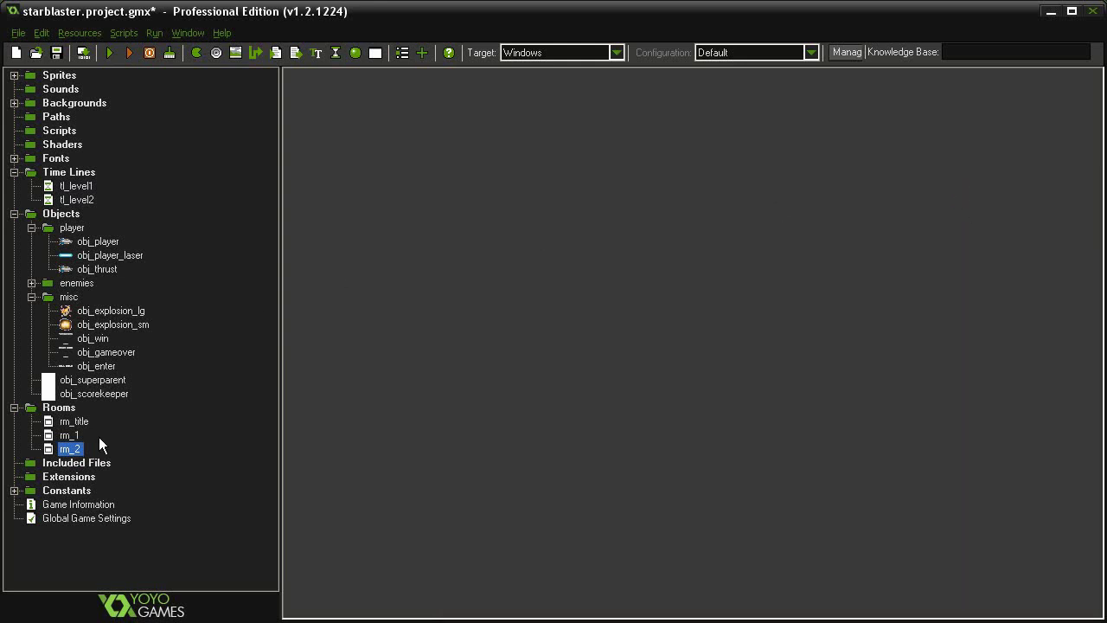
- Delete room rm_2 from the project and confirm
right_click(74, 456)
click(94, 567)
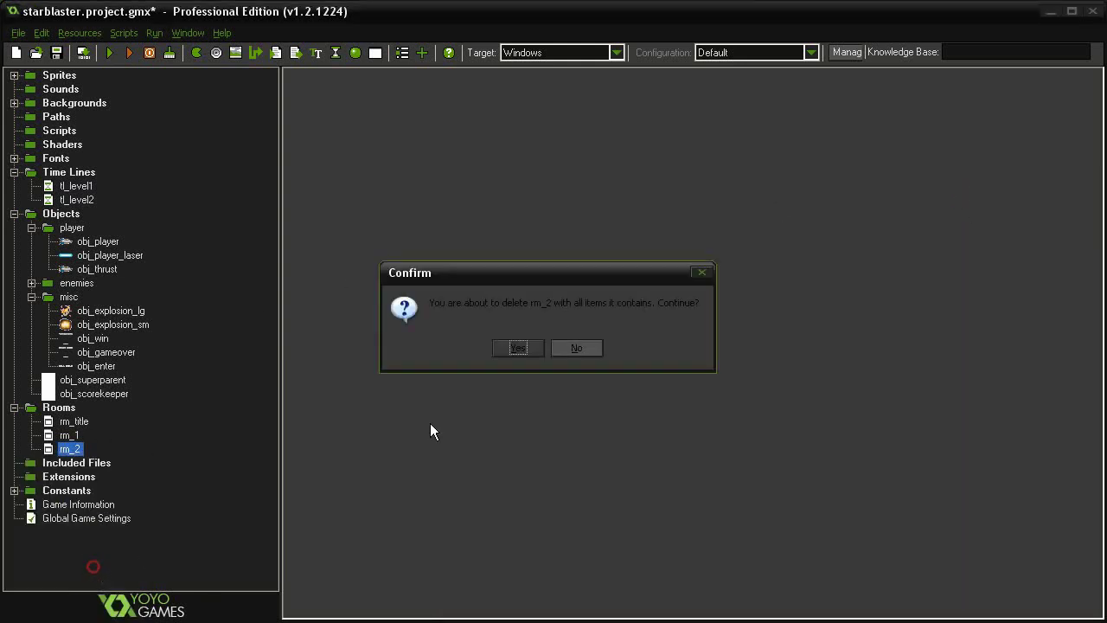
click(517, 347)
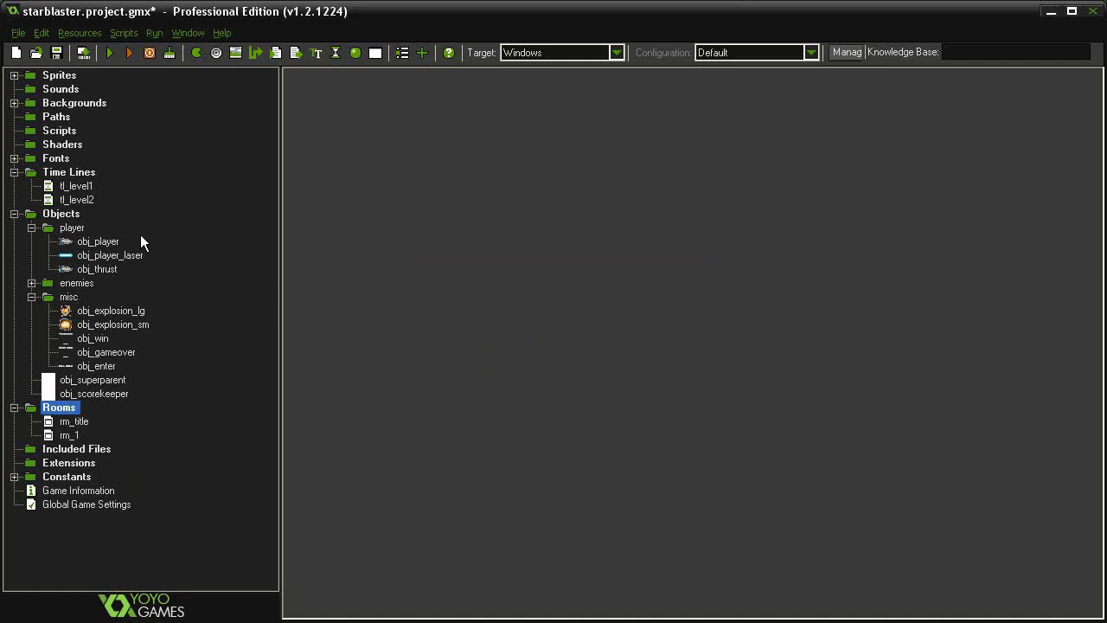
- Open obj_player and review its Create actions: the global.level equals 1 check and the tl_level1 start
double_click(102, 244)
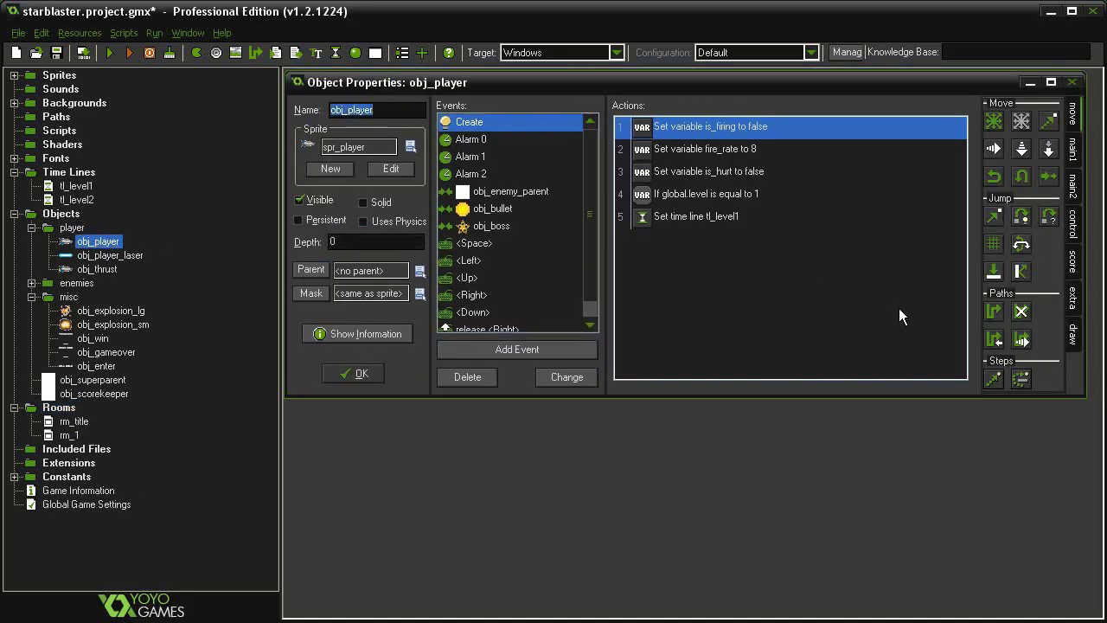
drag(1085, 381, 956, 391)
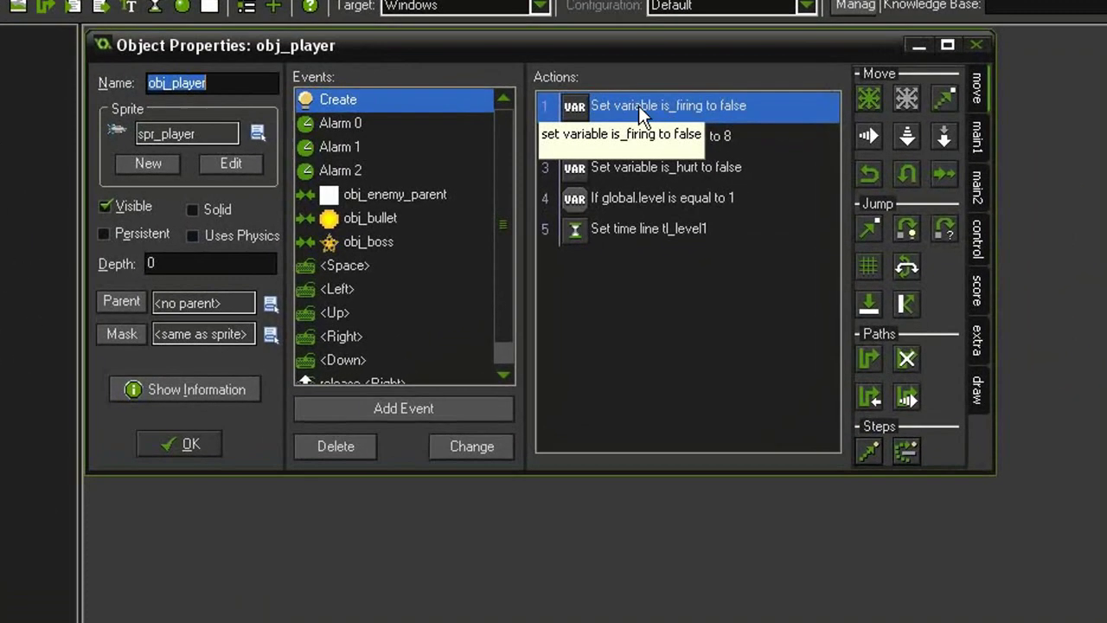
click(629, 198)
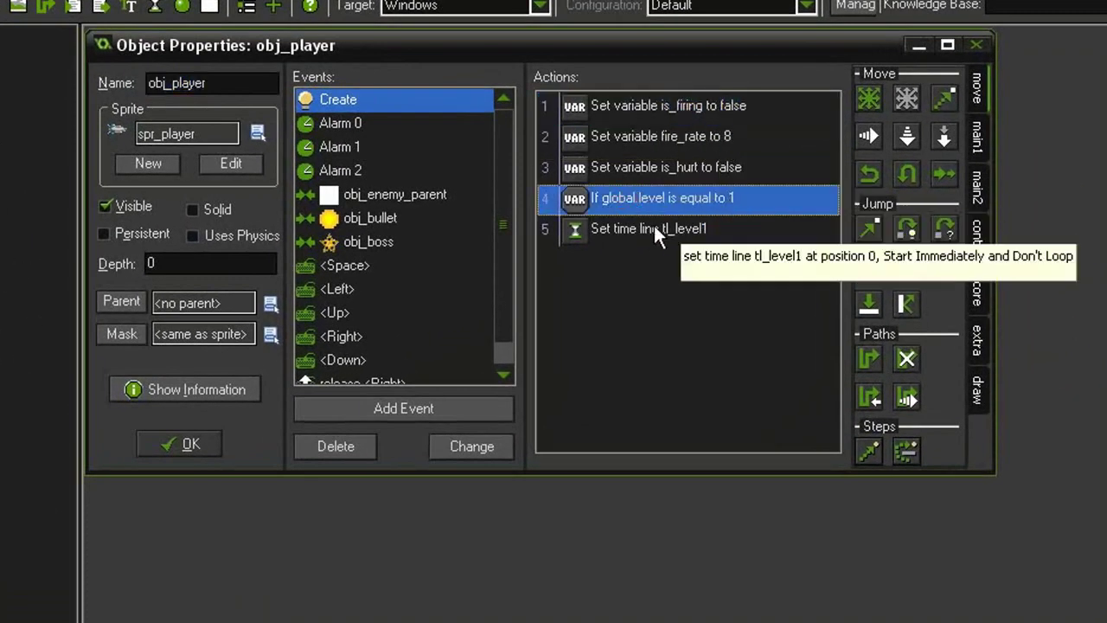
click(645, 232)
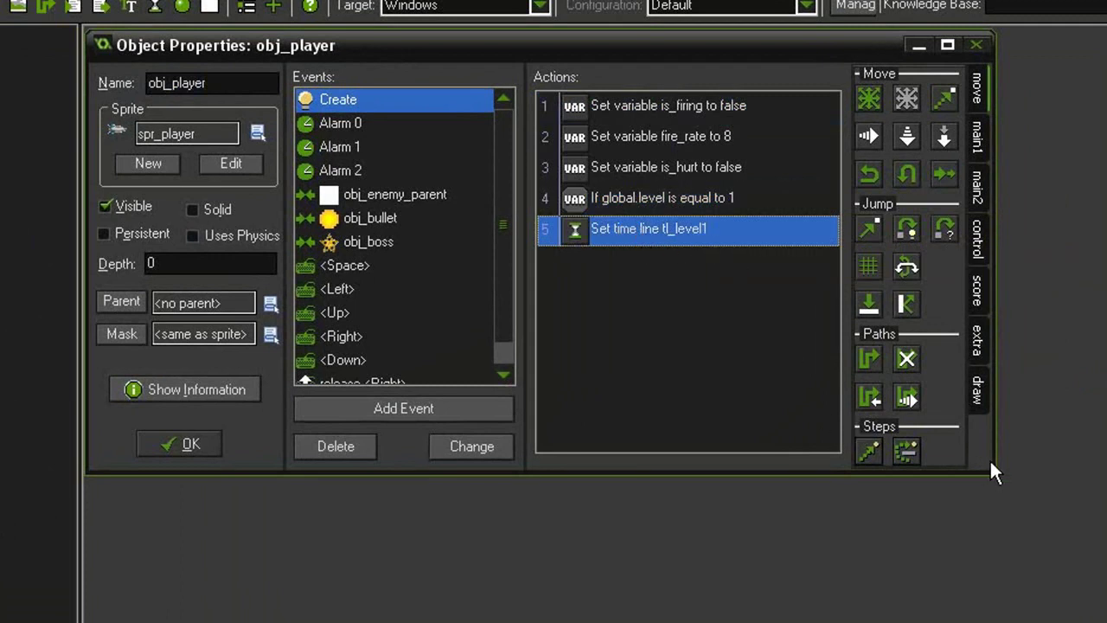
drag(993, 470, 1075, 469)
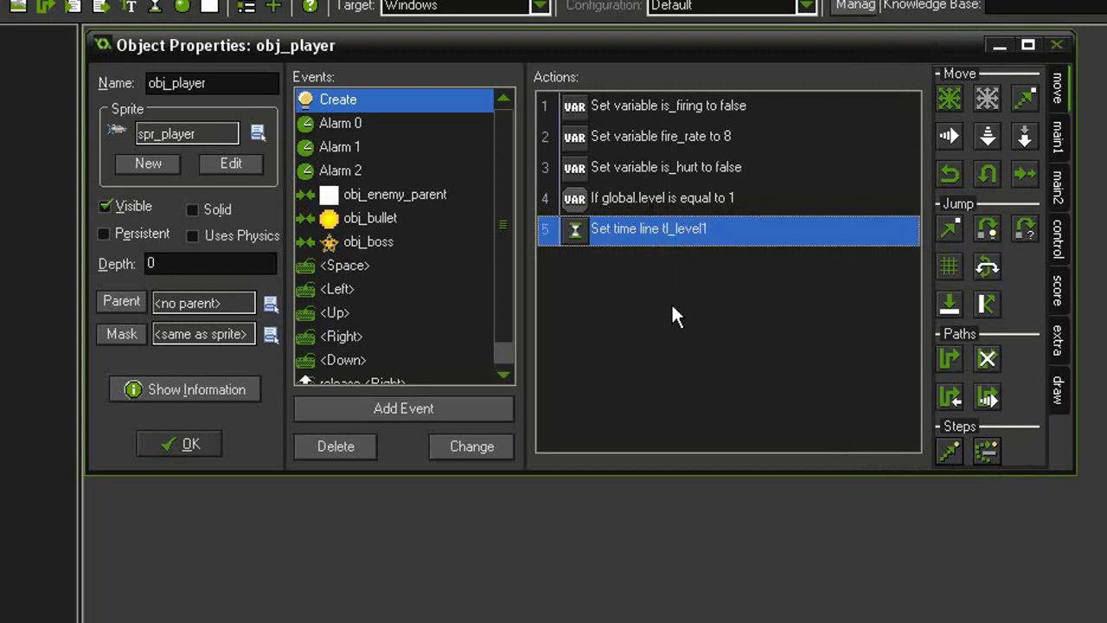
- Duplicate the level check and time line actions, placing the copy below the originals
shift+click(656, 201)
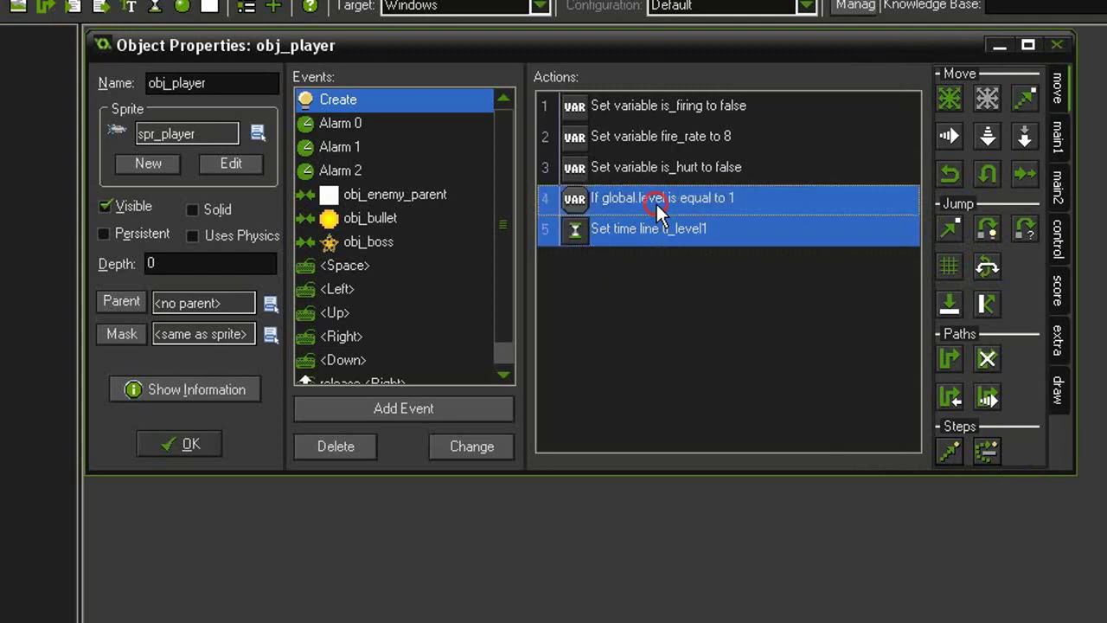
right_click(655, 198)
click(672, 233)
right_click(666, 225)
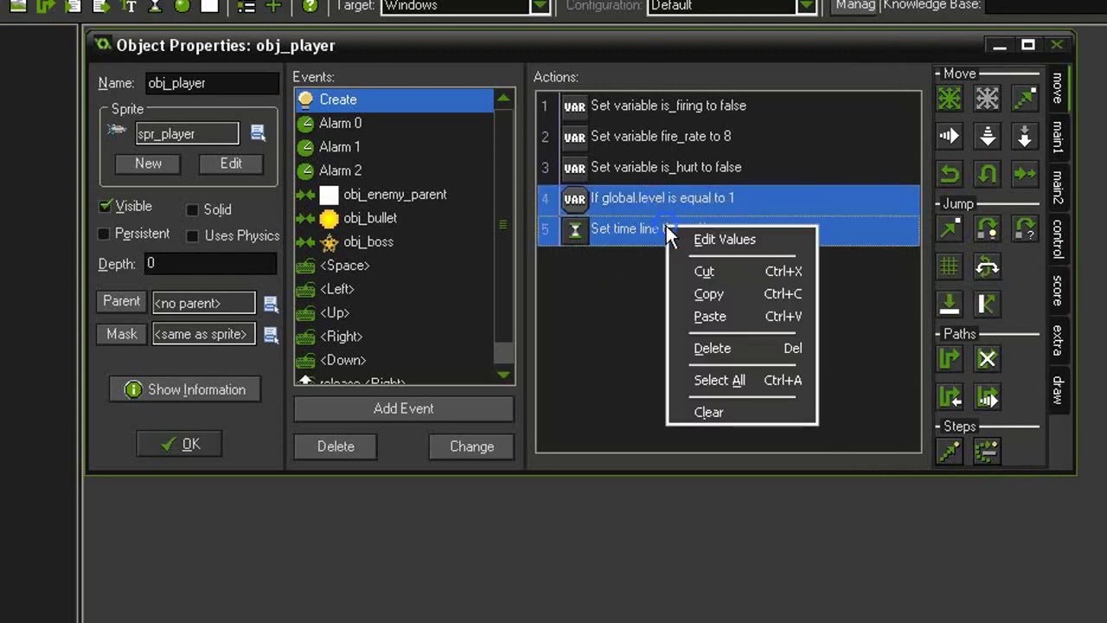
click(697, 319)
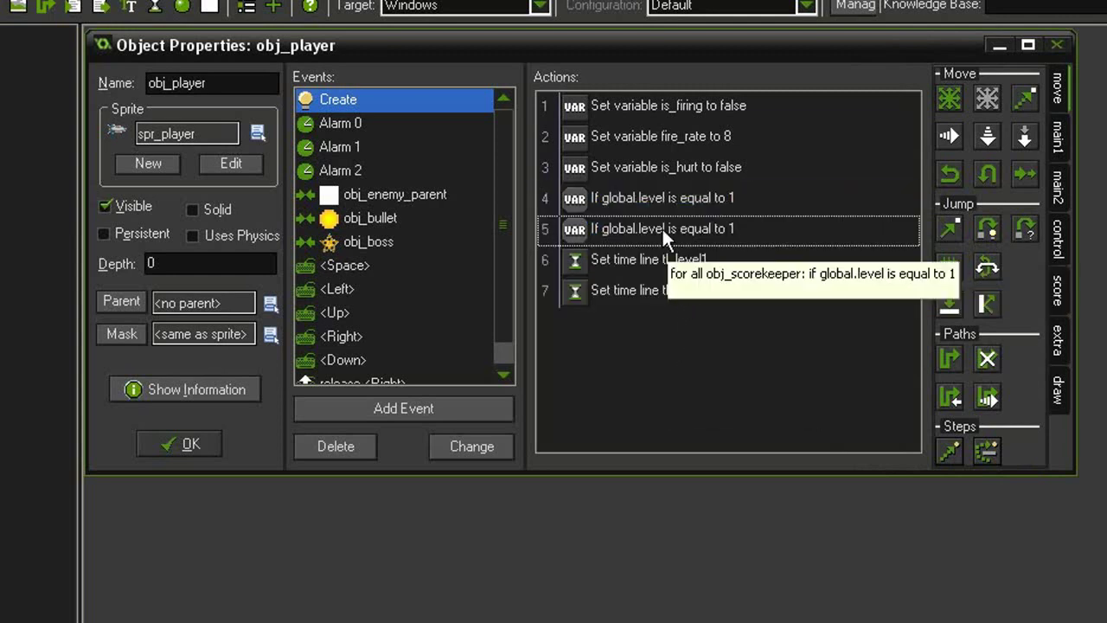
drag(662, 228, 654, 263)
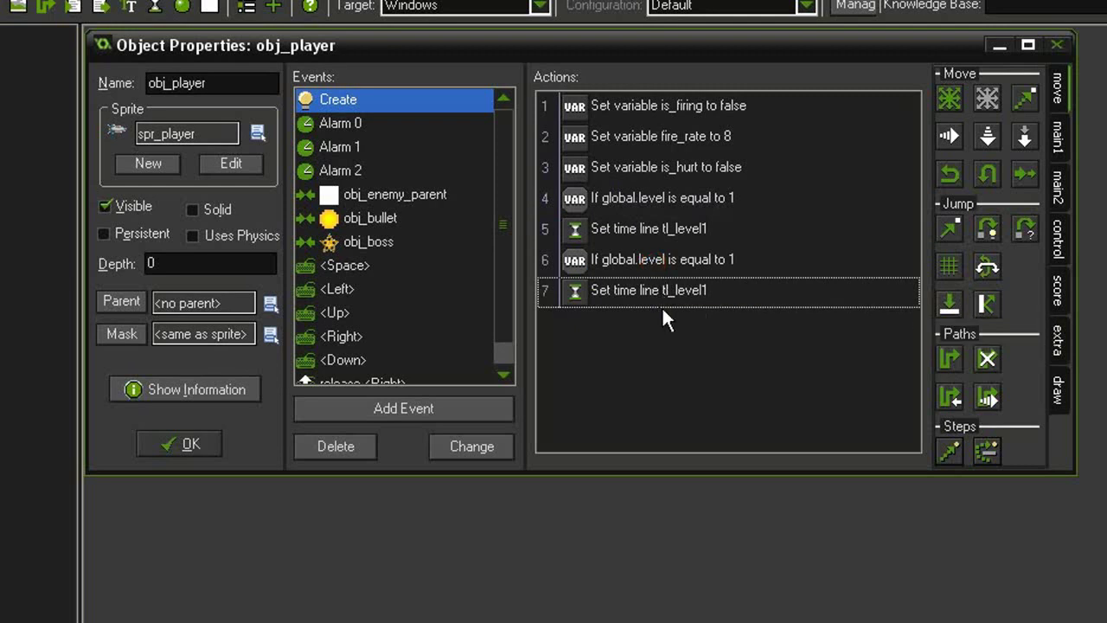
- Make the copied check test global.level equals 2 and start time line tl_level2
double_click(726, 259)
double_click(415, 356)
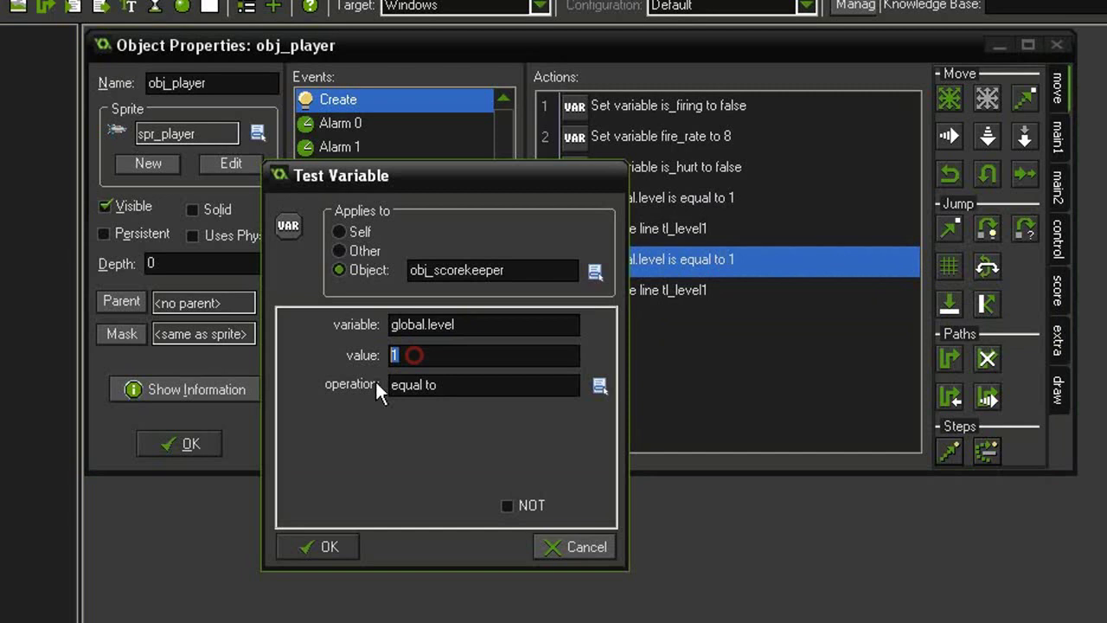
text(2)
click(347, 544)
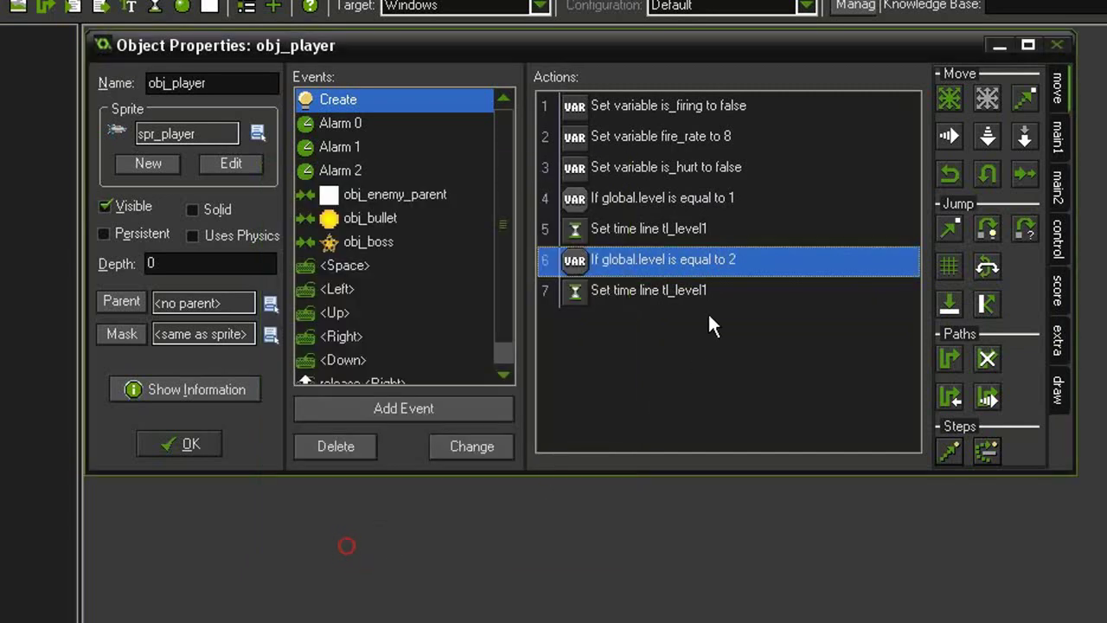
double_click(664, 289)
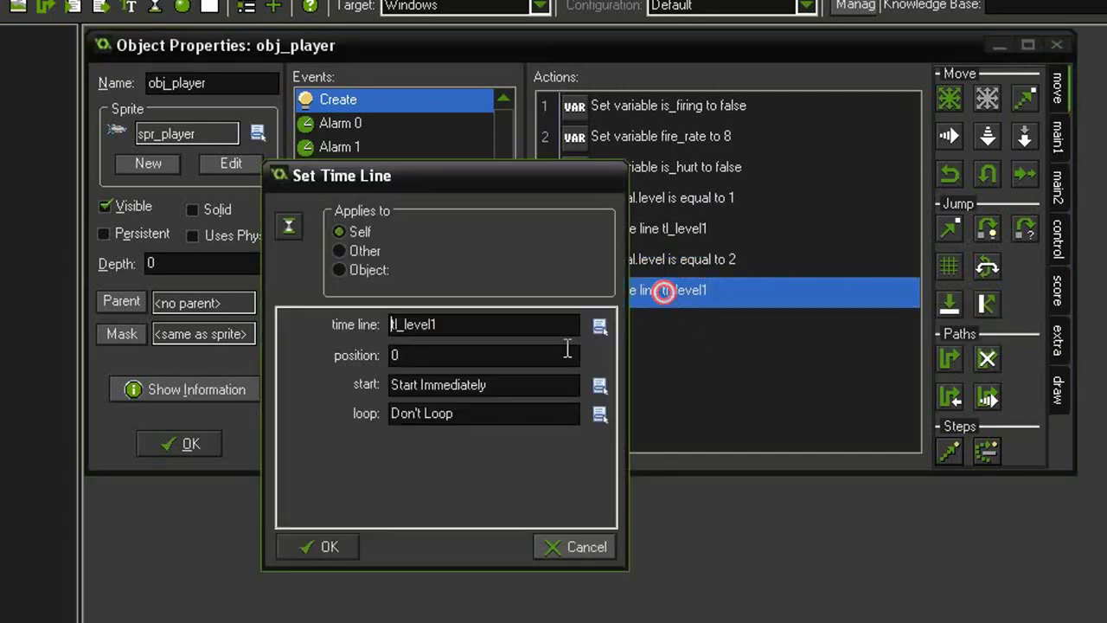
click(455, 322)
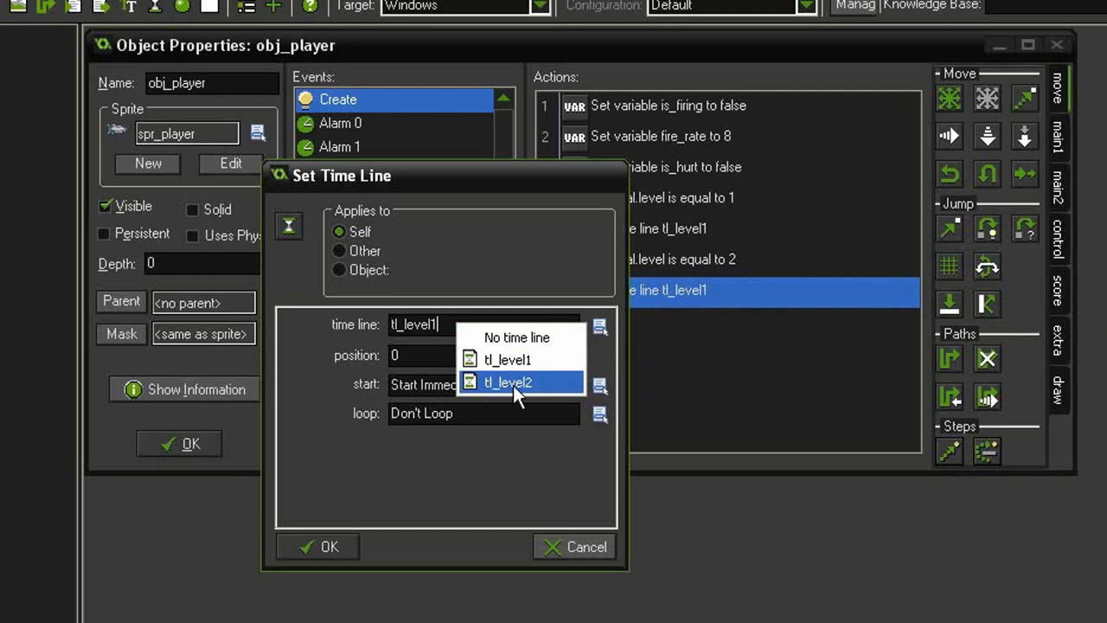
click(513, 385)
click(340, 545)
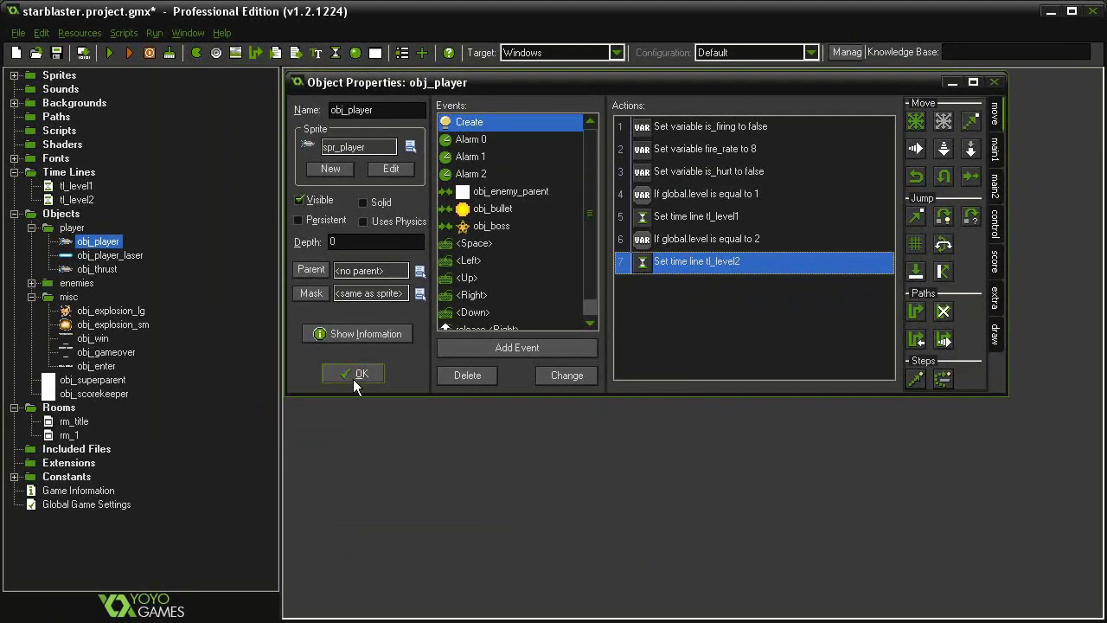
- Save obj_player and open obj_win's properties
click(355, 377)
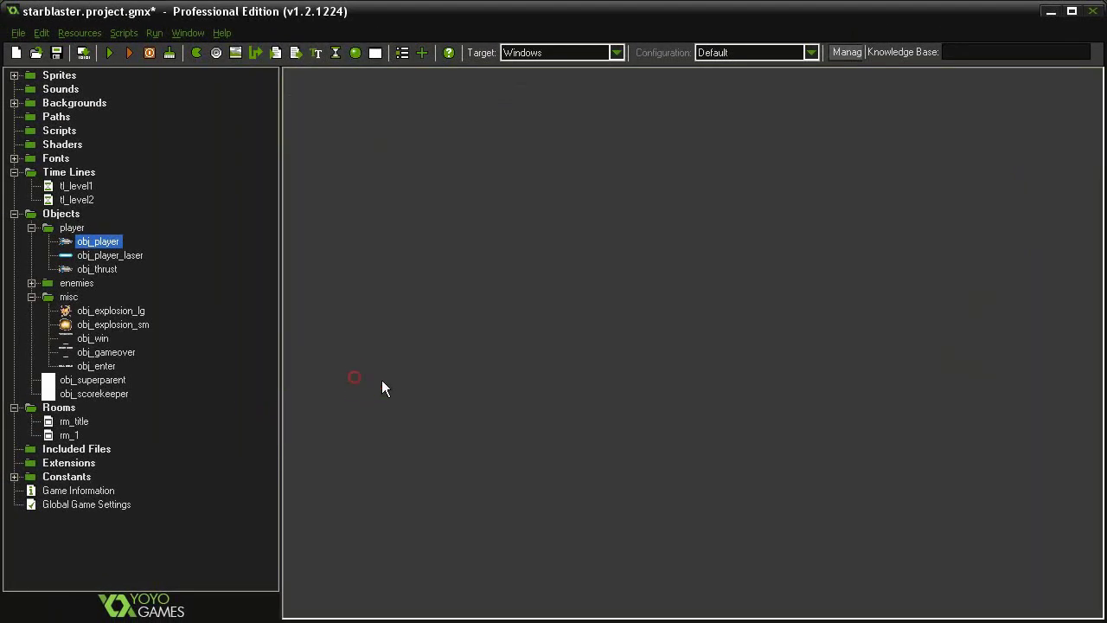
click(95, 339)
double_click(97, 345)
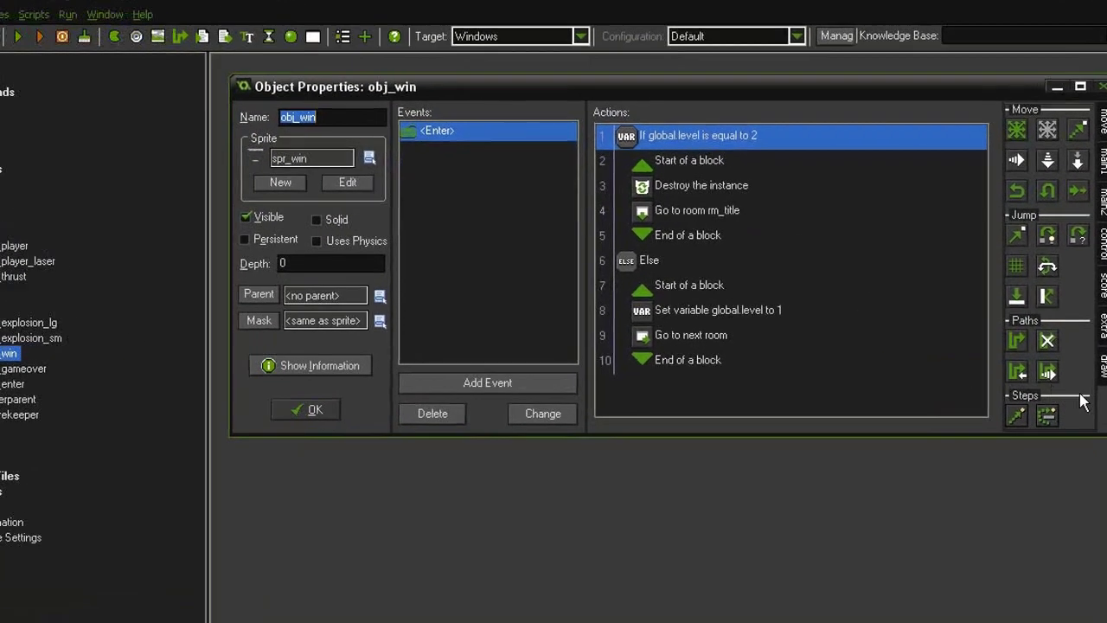
drag(1105, 435, 998, 442)
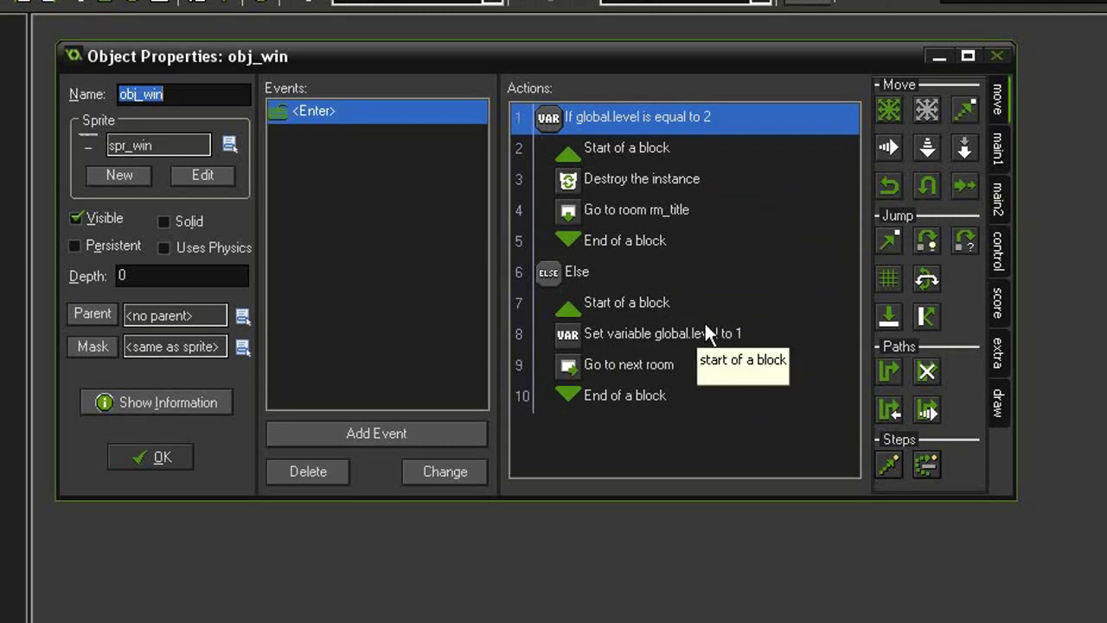
- In obj_win's Else block, replace Go to next room with a Restart Room action
right_click(648, 366)
click(697, 493)
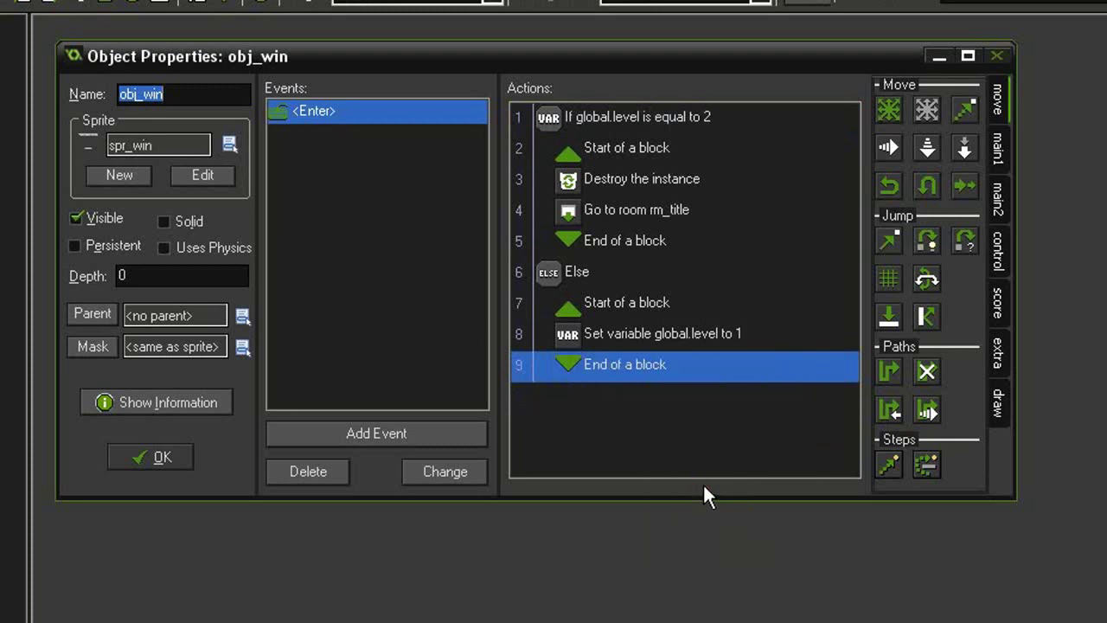
click(996, 147)
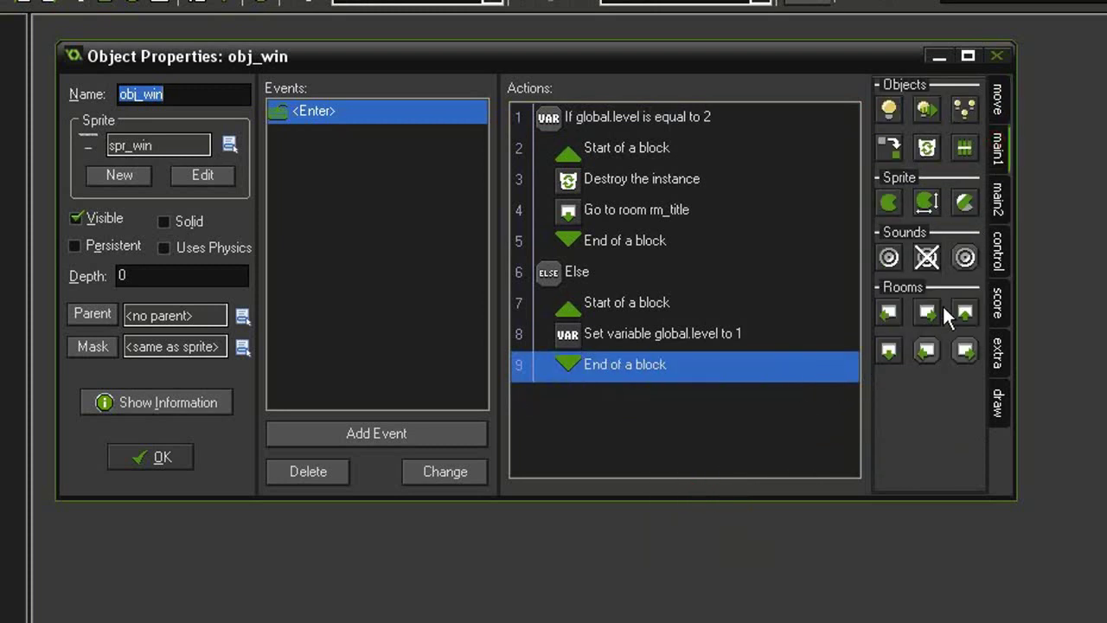
mouse_move(962, 313)
mouse_down()
mouse_move(574, 400)
mouse_move(610, 365)
mouse_up()
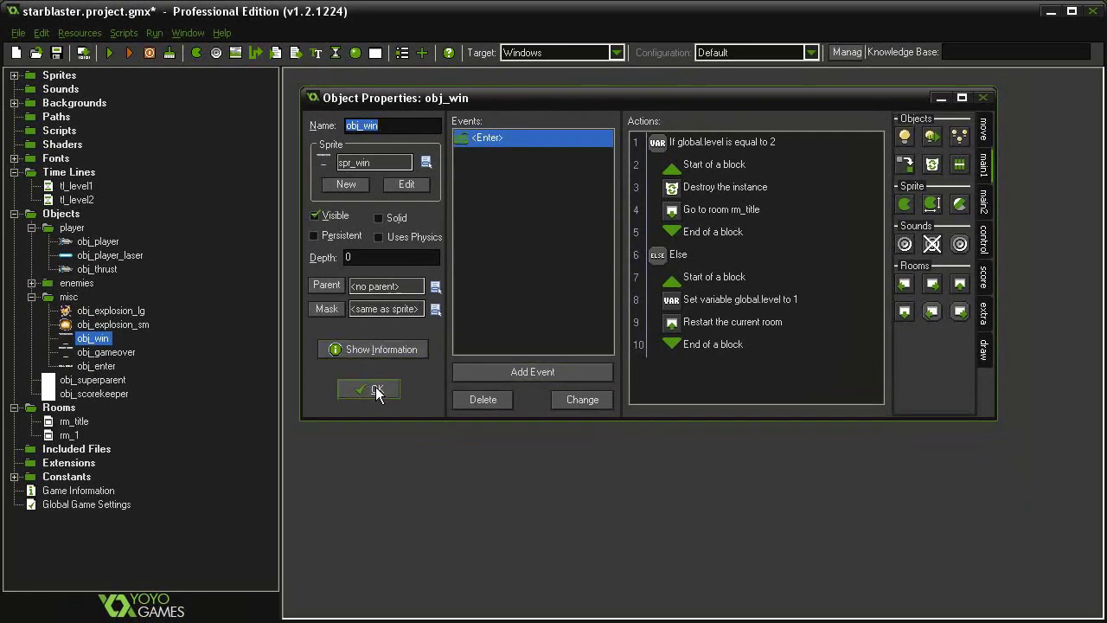
- Save obj_win, launch the game, and start playing from the title screen
click(378, 391)
click(110, 53)
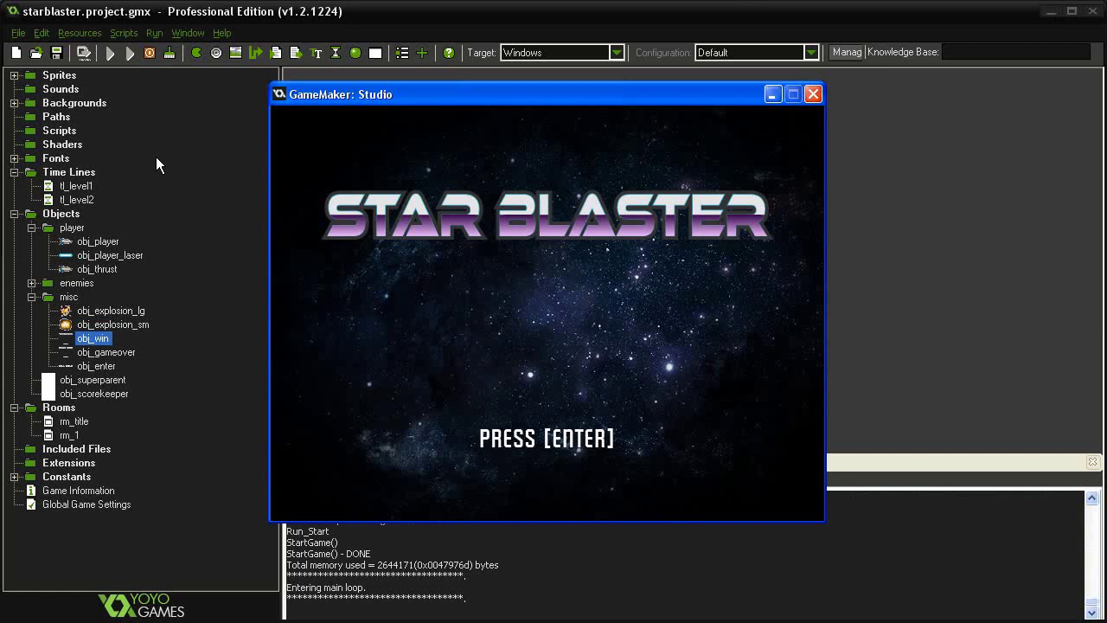
key(Return)
- Play the first level, dodging and shooting until the star boss is defeated
key(Up)
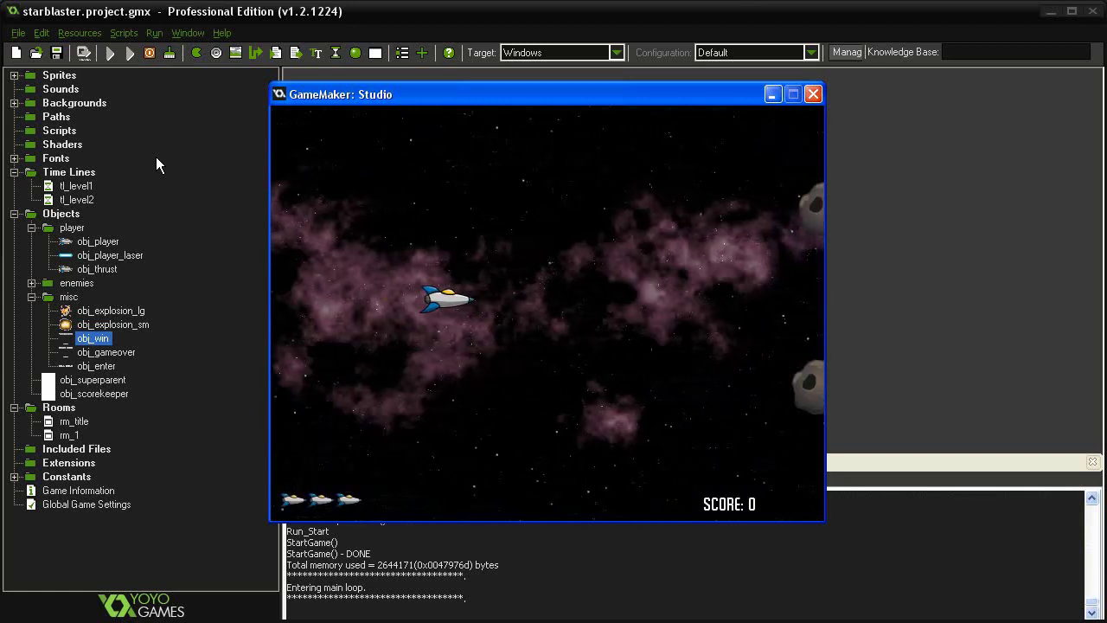
key(space)
key(Down)
key(Up)
key(space)
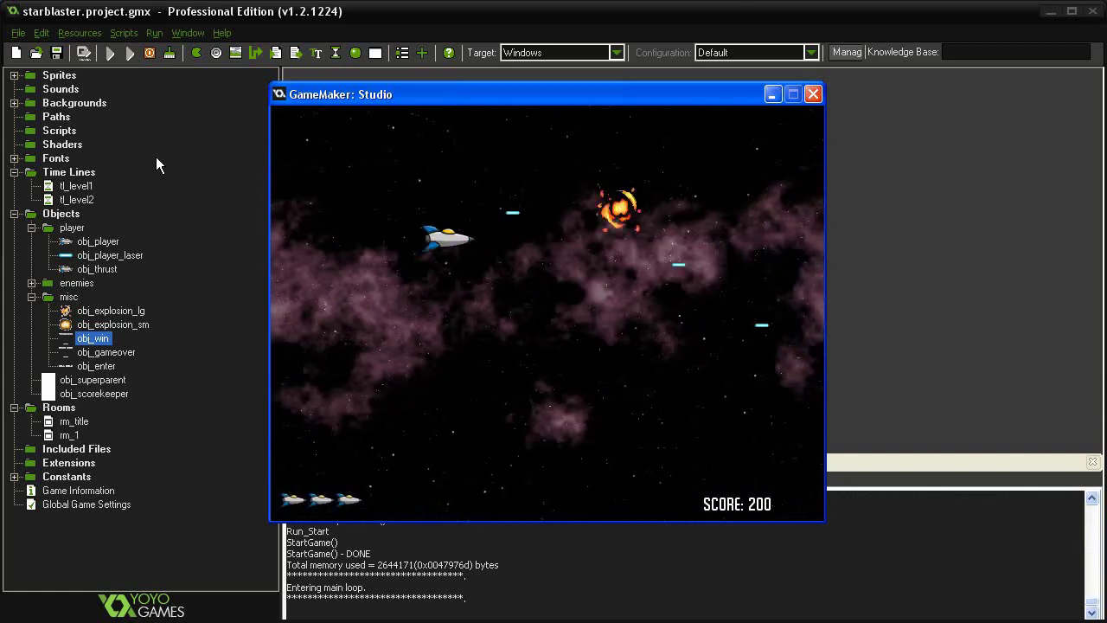
key(Down)
key(space)
key(Down)
key(Up)
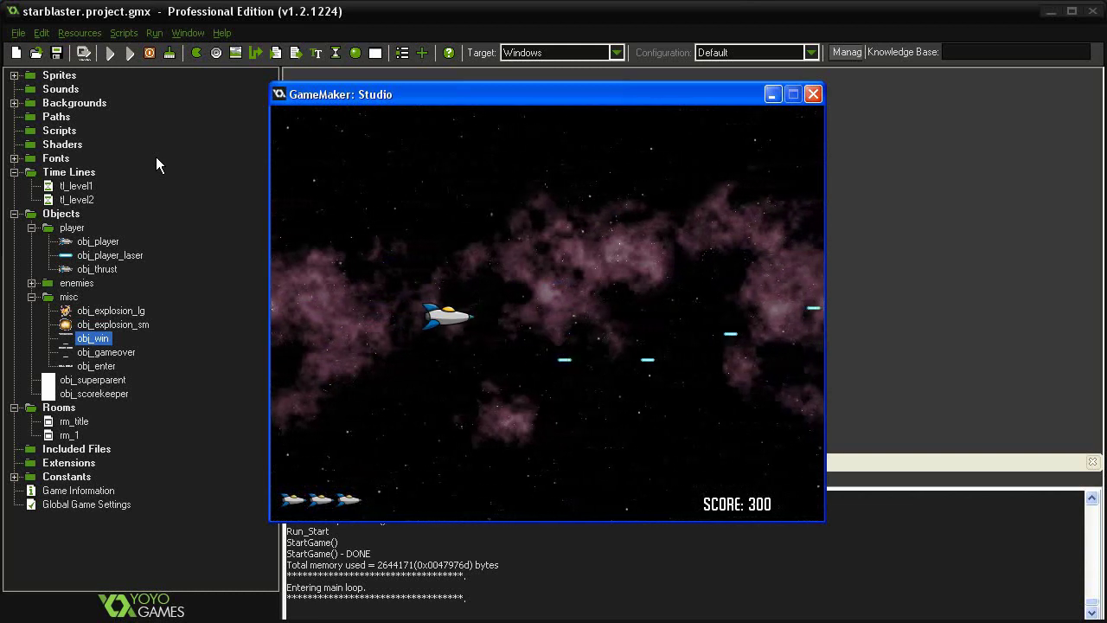
key(space)
key(Down)
key(space)
key(space)
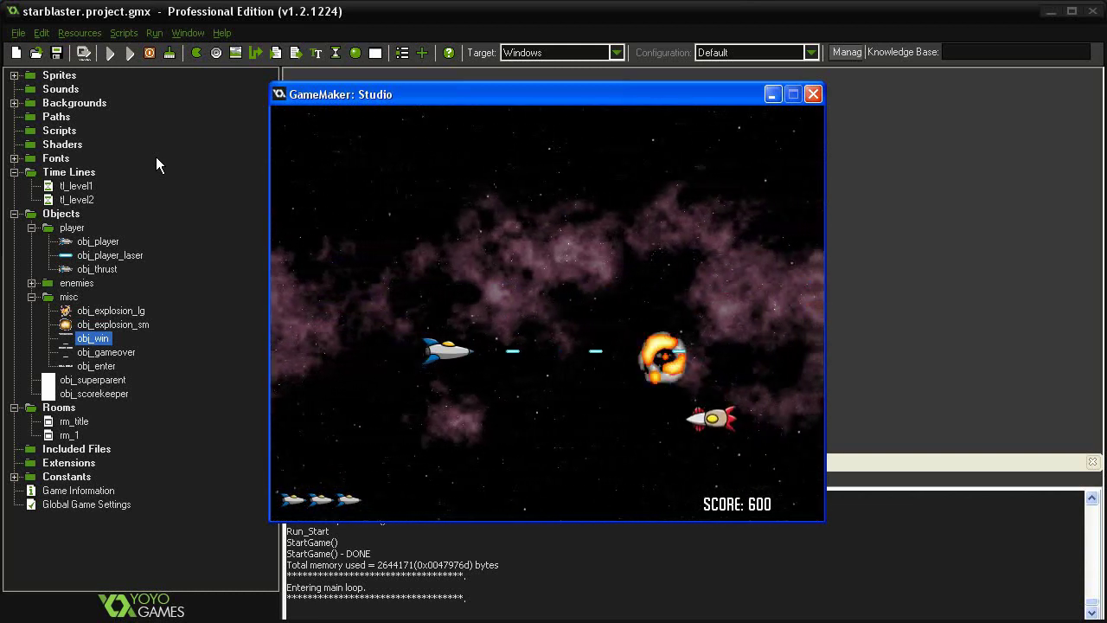
key(space)
key(Up)
key(Right)
key(space)
key(Right)
key(space)
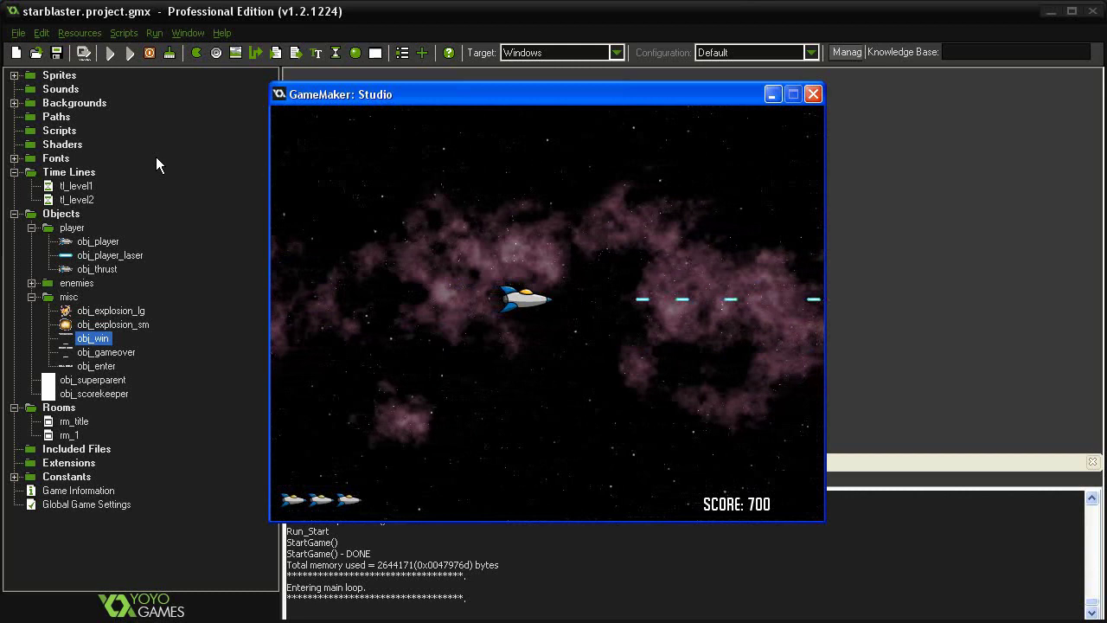
key(Left)
key(space)
key(Down)
key(space)
key(Up)
key(space)
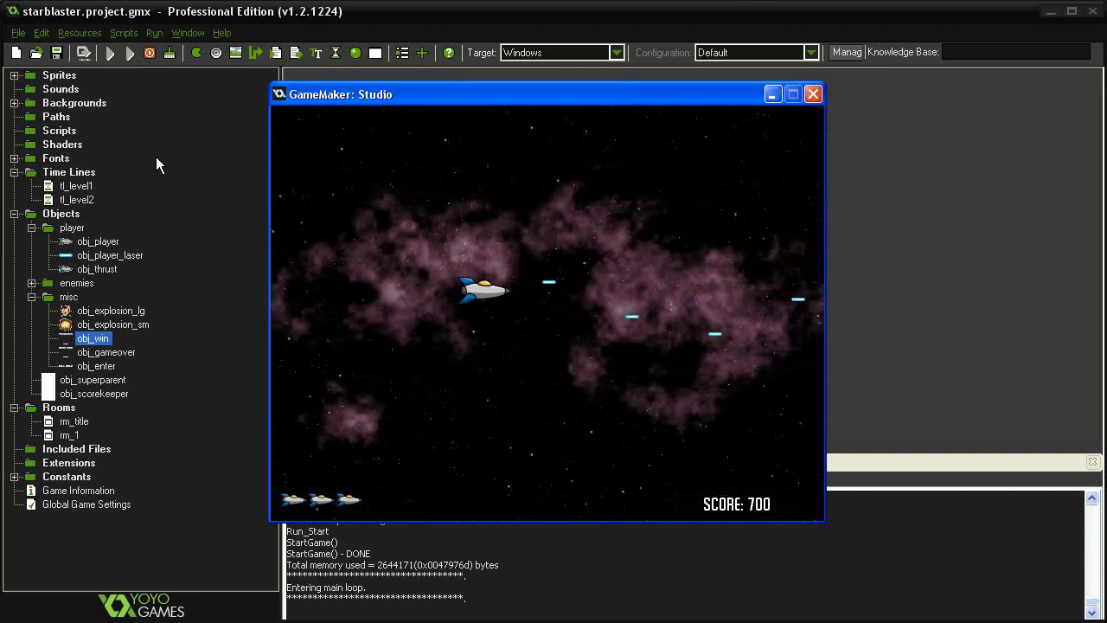
key(Down)
key(space)
key(Up)
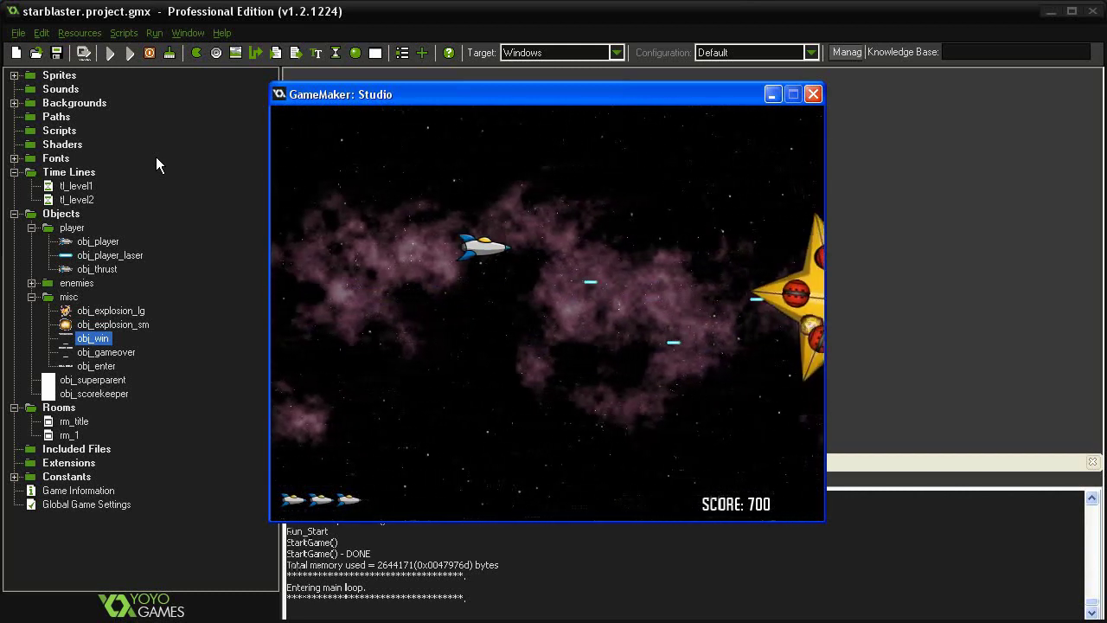
key(Down)
key(space)
key(Up)
key(space)
key(Left)
key(Down)
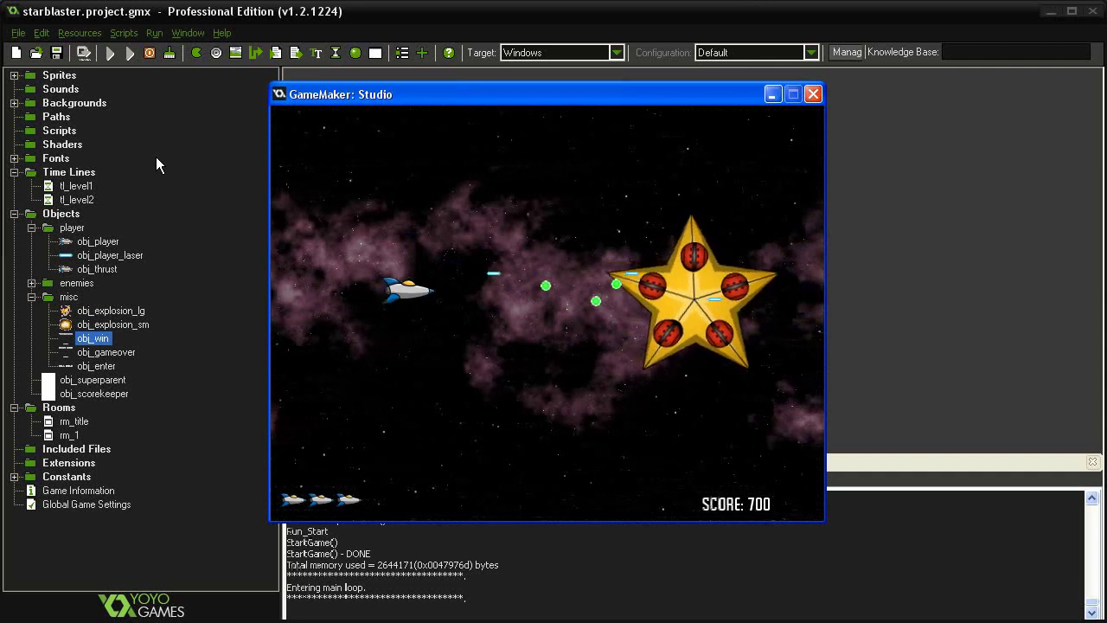
key(space)
key(Right)
key(Up)
key(space)
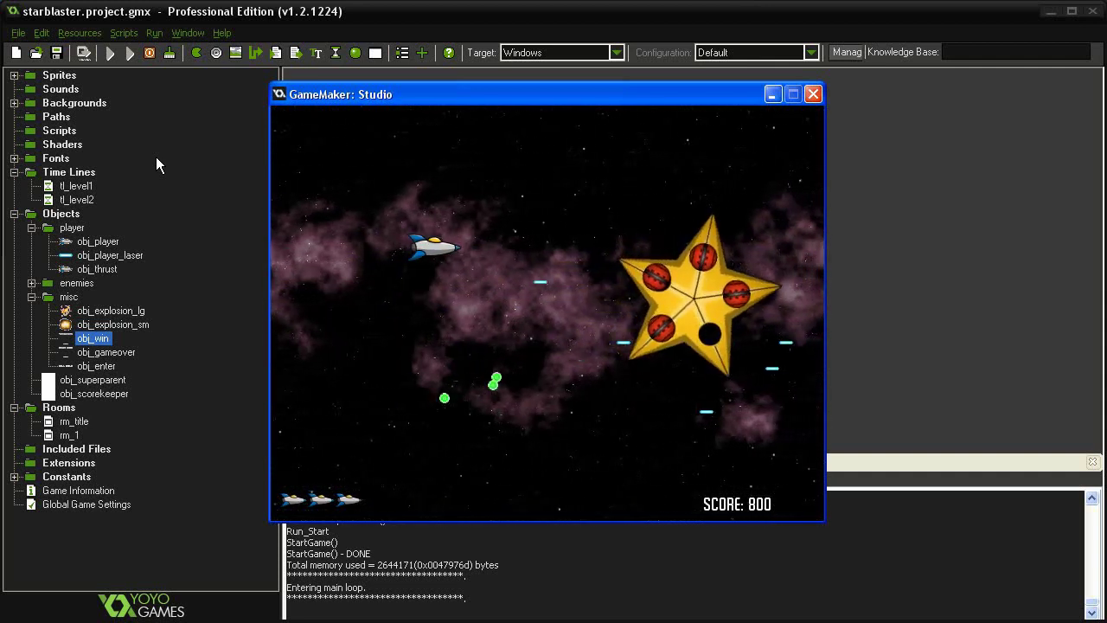
key(Down)
key(Up)
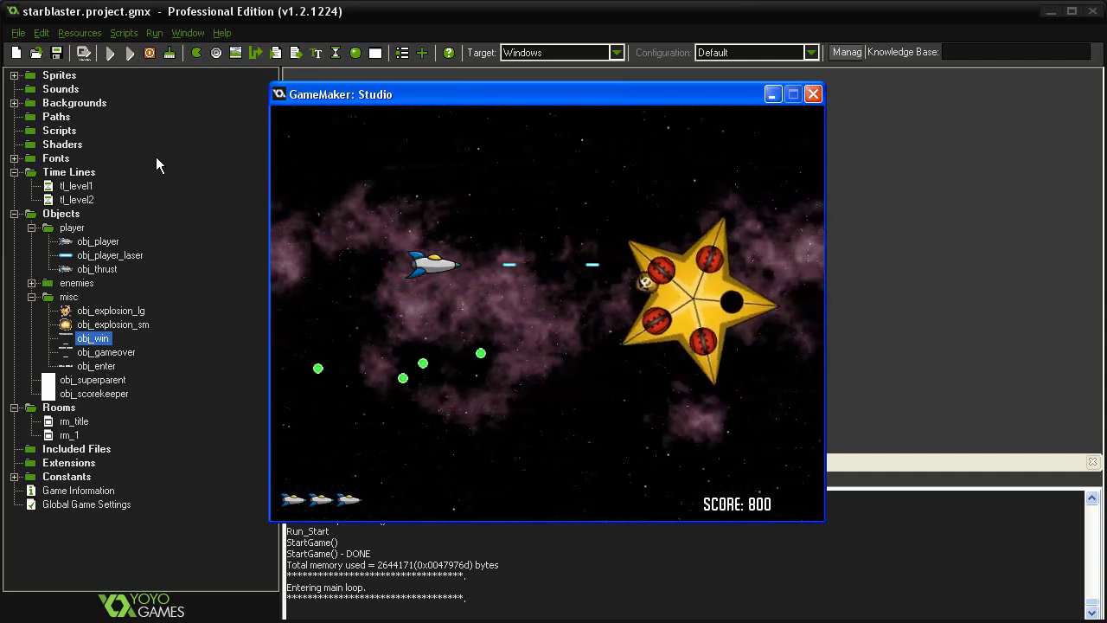
key(Down)
key(Up)
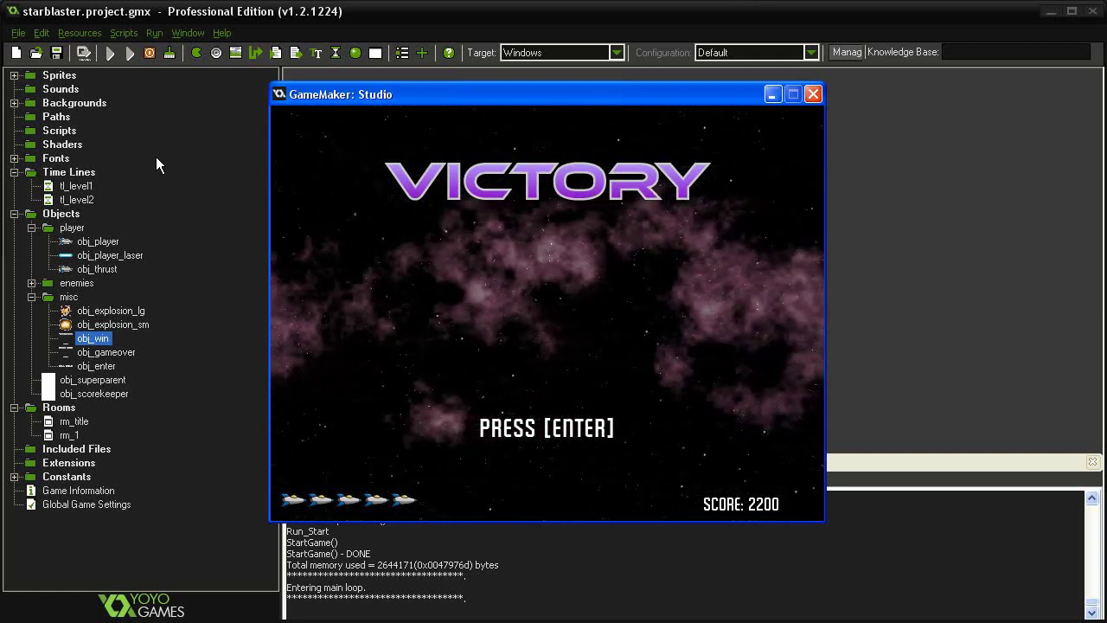
- Replay the restarted room, beat the star boss again with score 3700, and return to the title
key(Return)
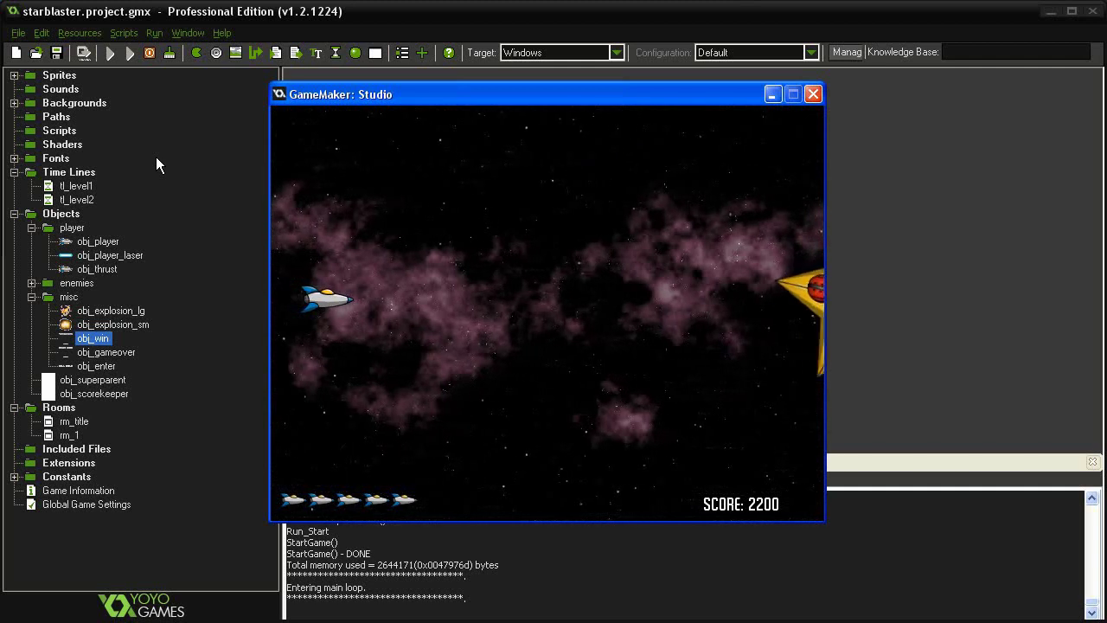
key(Right)
key(space)
key(Up)
key(Down)
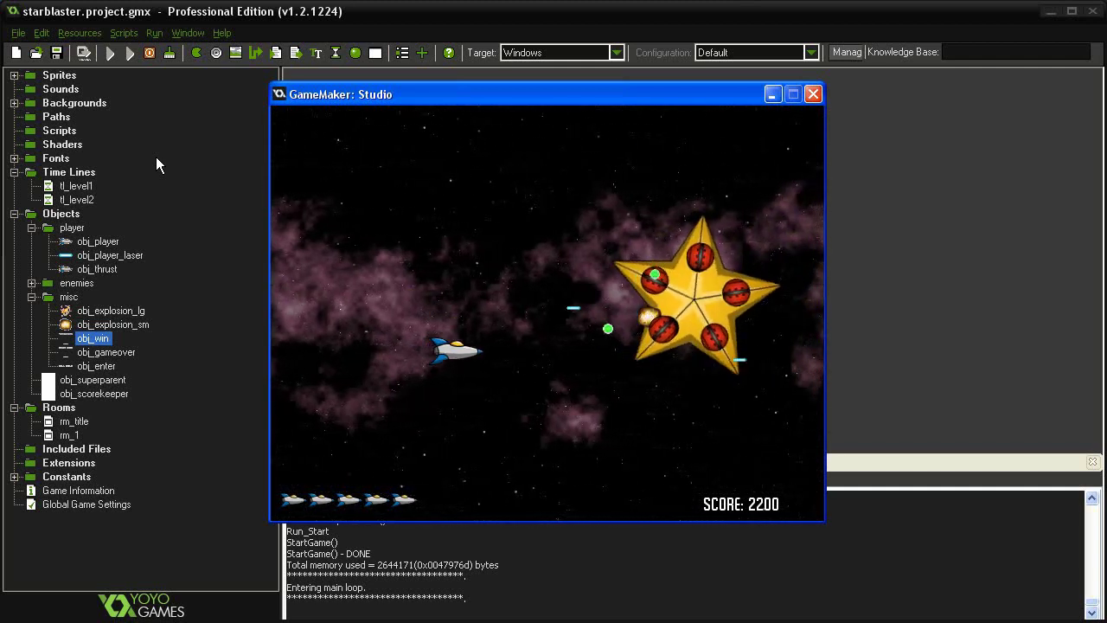
key(Left)
key(Up)
key(Down)
key(space)
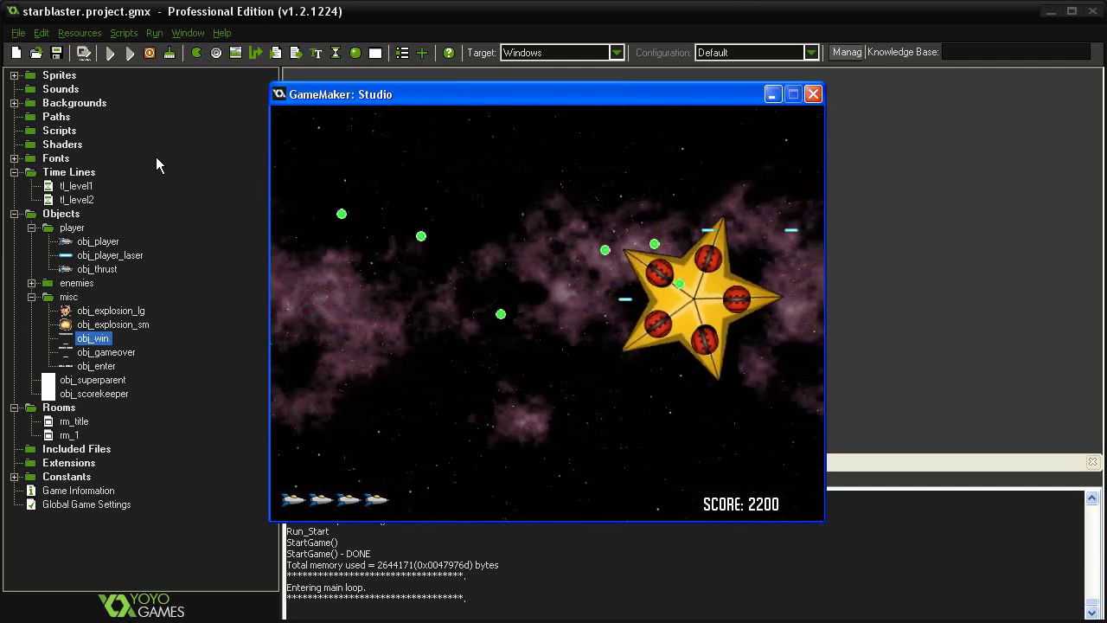
key(Left)
key(space)
key(Up)
key(space)
key(Right)
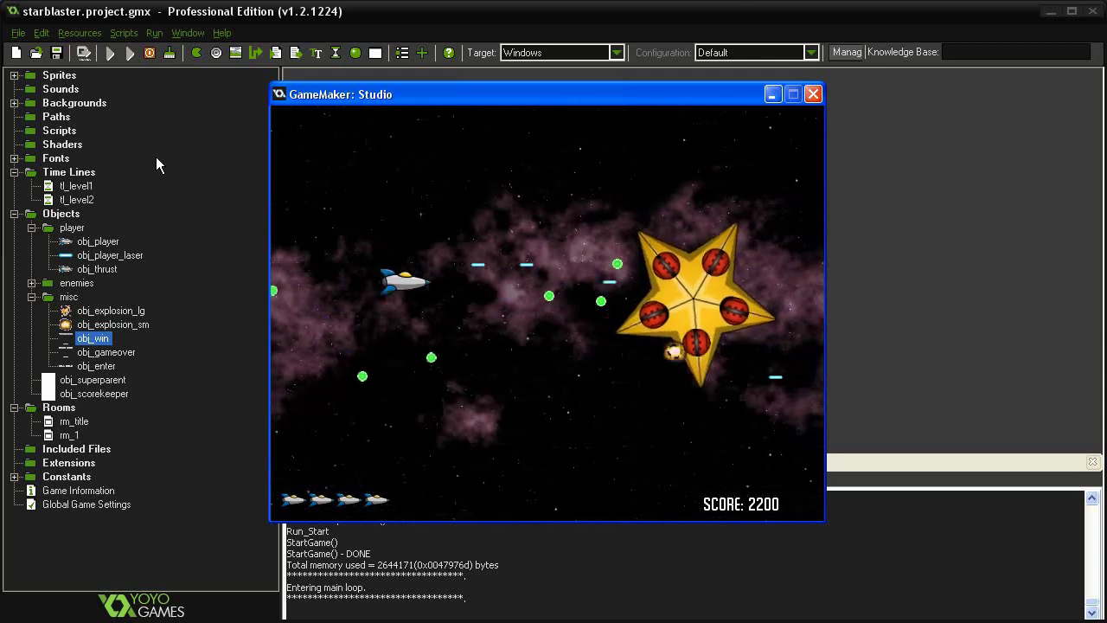
key(Down)
key(Up)
key(Up)
key(space)
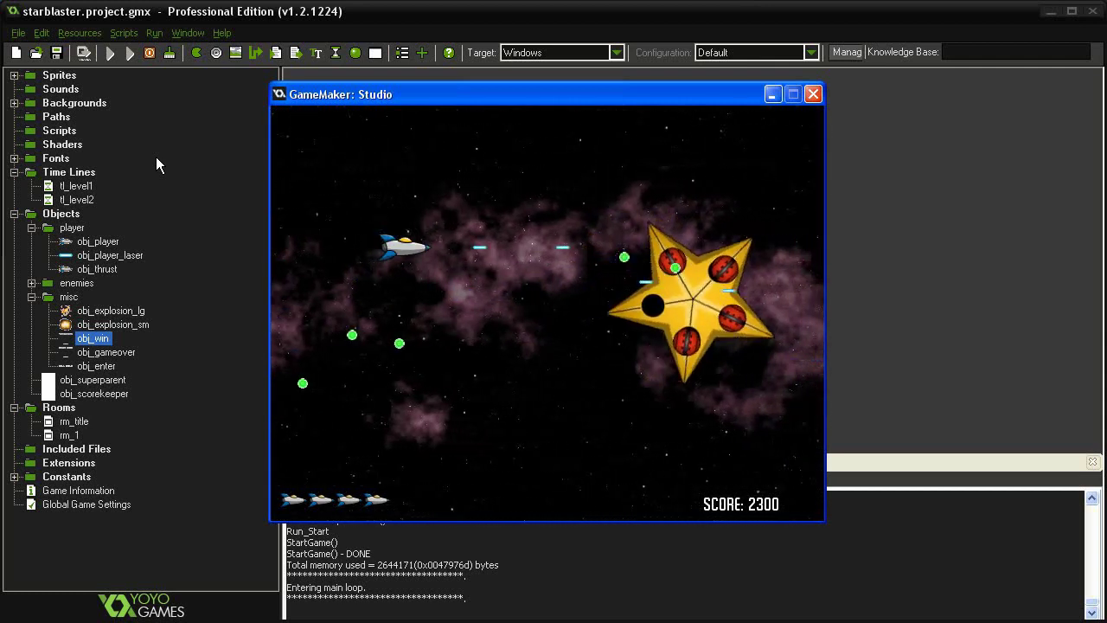
key(Down)
key(space)
key(Up)
key(space)
key(Down)
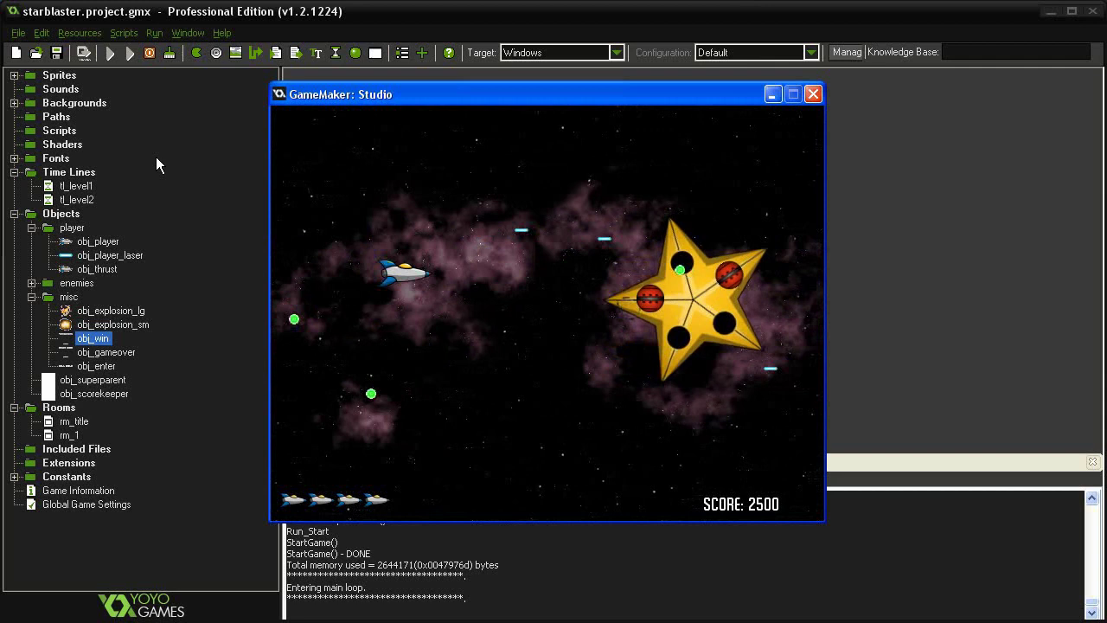
key(Left)
key(space)
key(Right)
key(Up)
key(space)
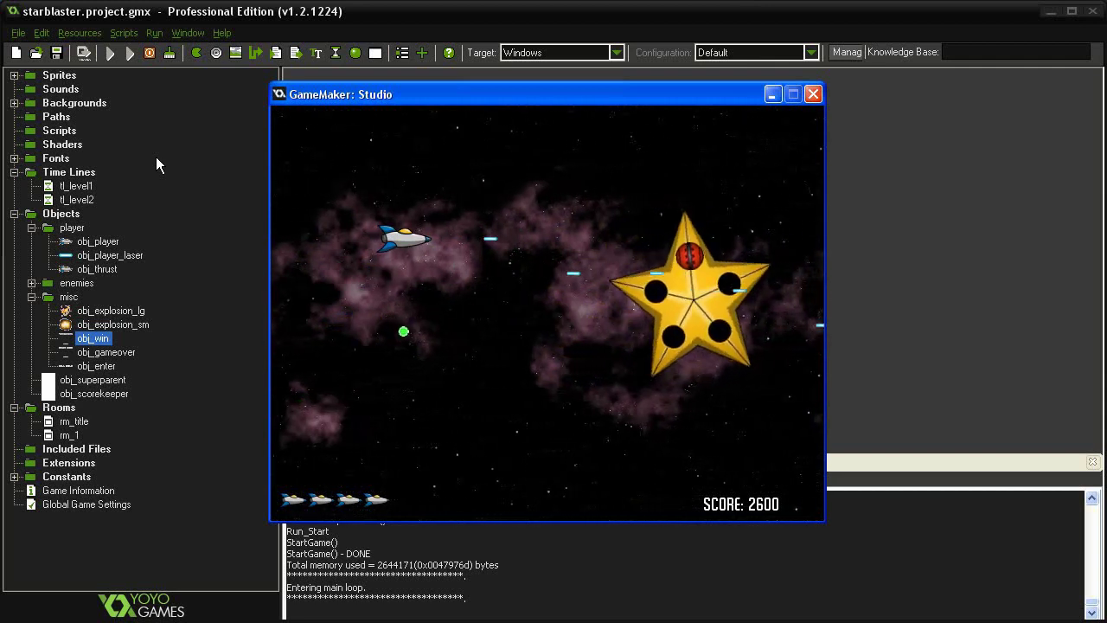
key(Down)
key(space)
key(space)
key(Up)
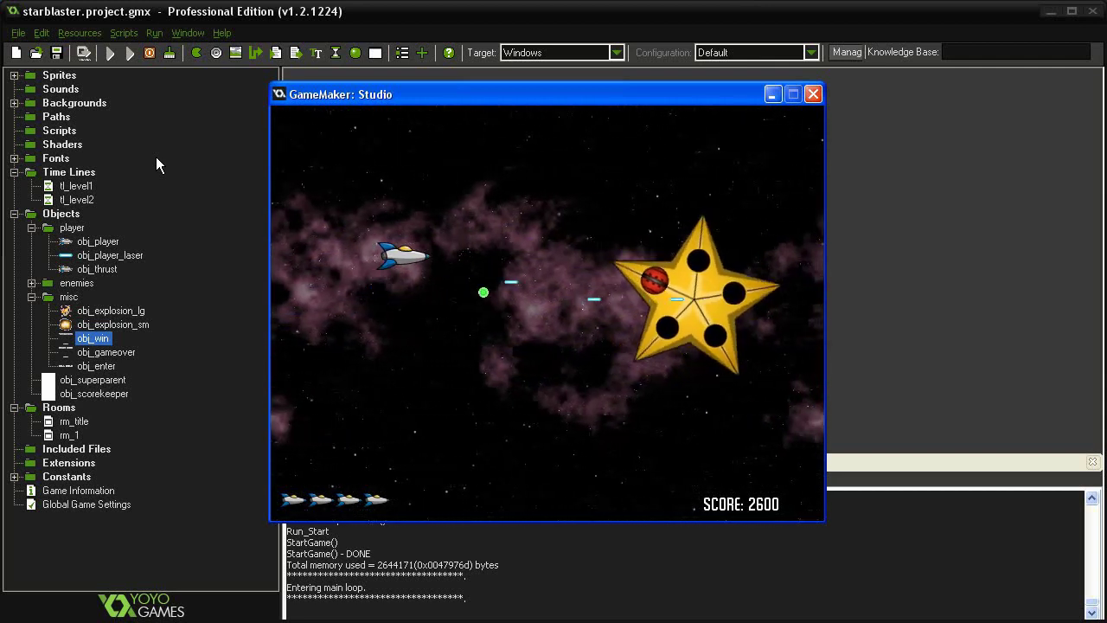
key(Right)
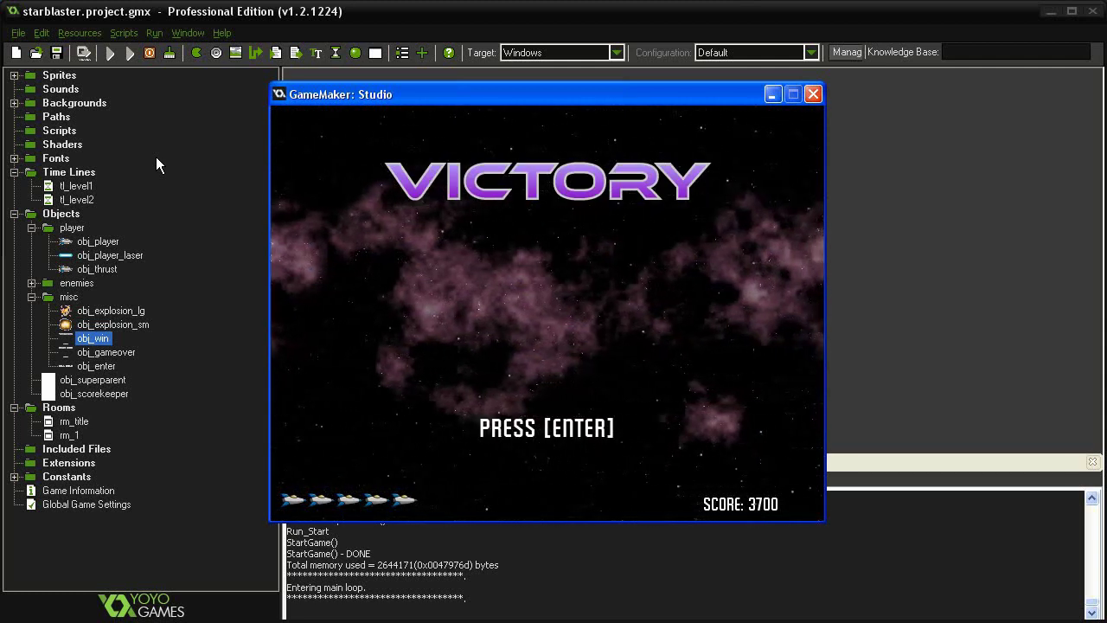
key(Return)
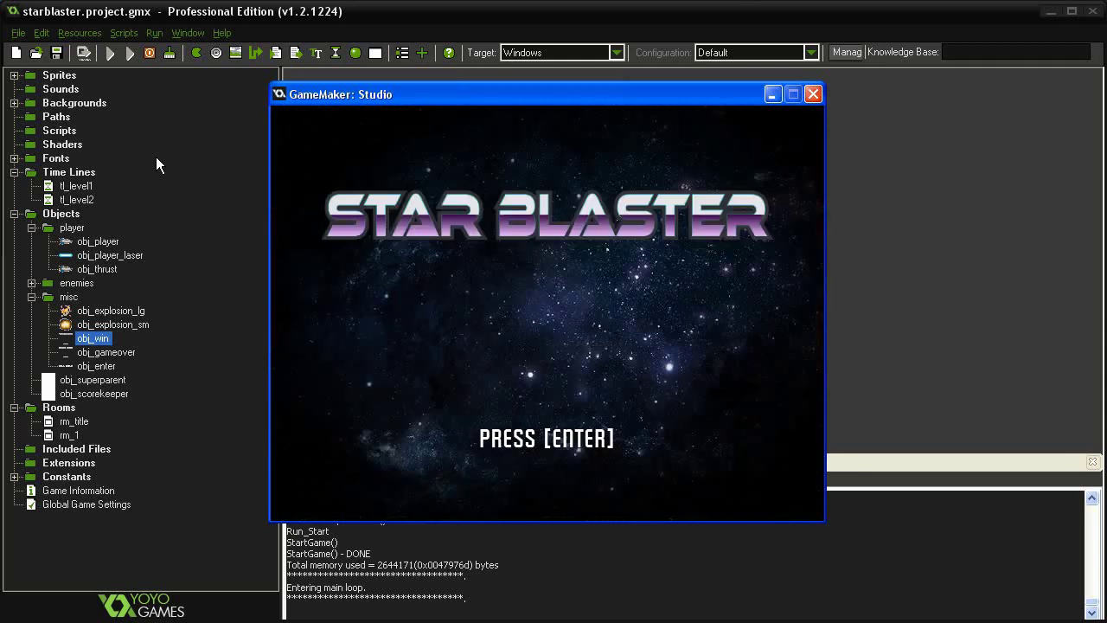
- Close the Star Blaster game window to stop the playtest
click(813, 92)
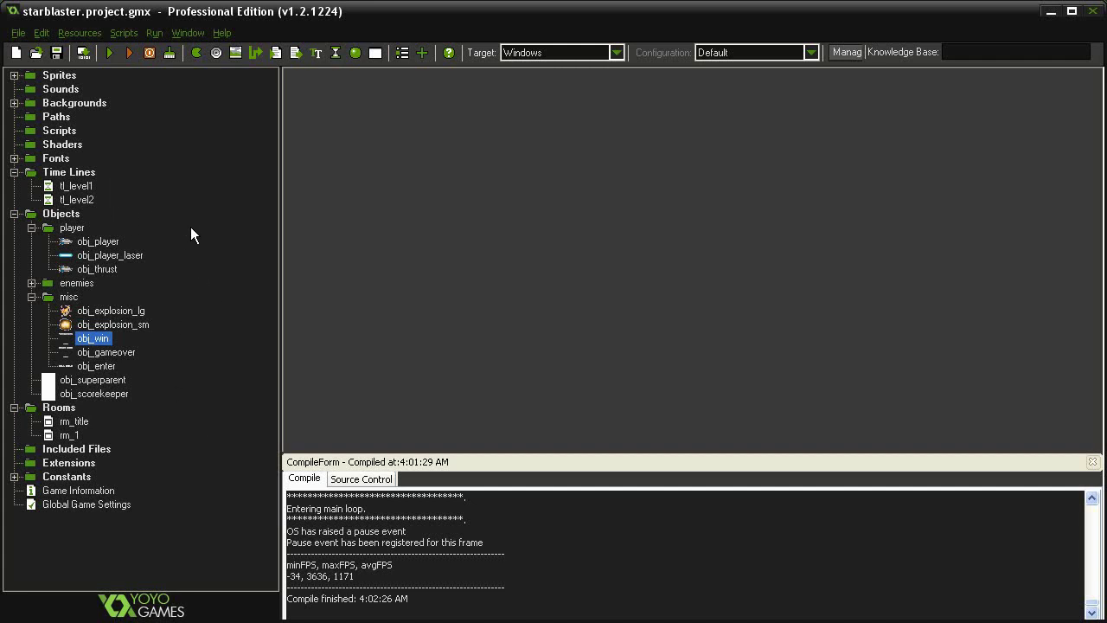
- Review obj_win's Enter event again, then close the compile log and obj_win's properties
double_click(92, 338)
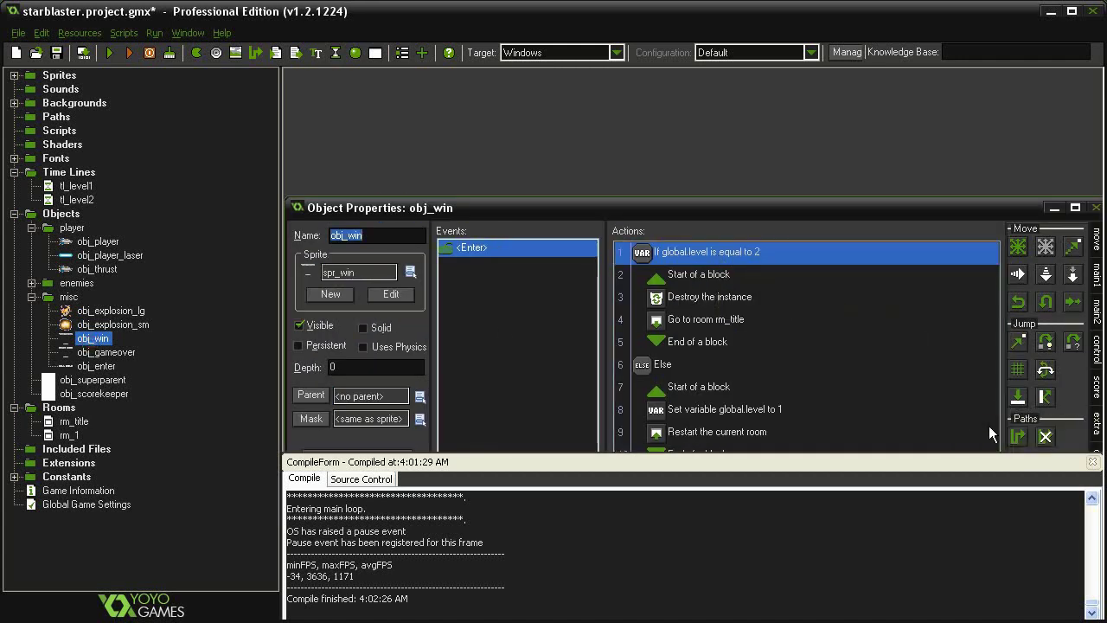
click(1093, 464)
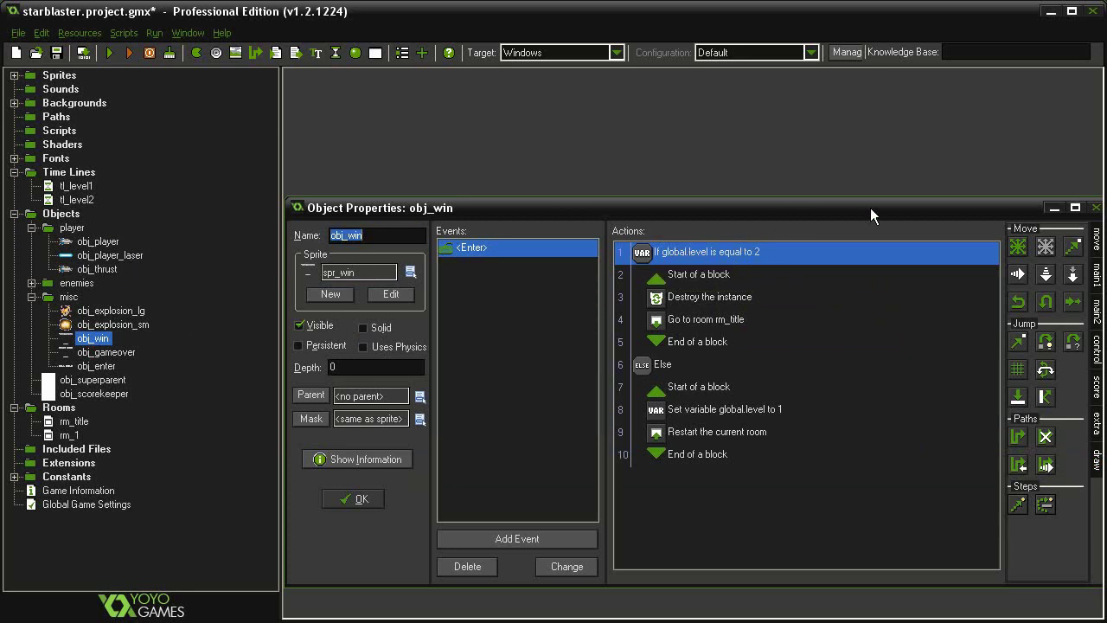
click(1091, 208)
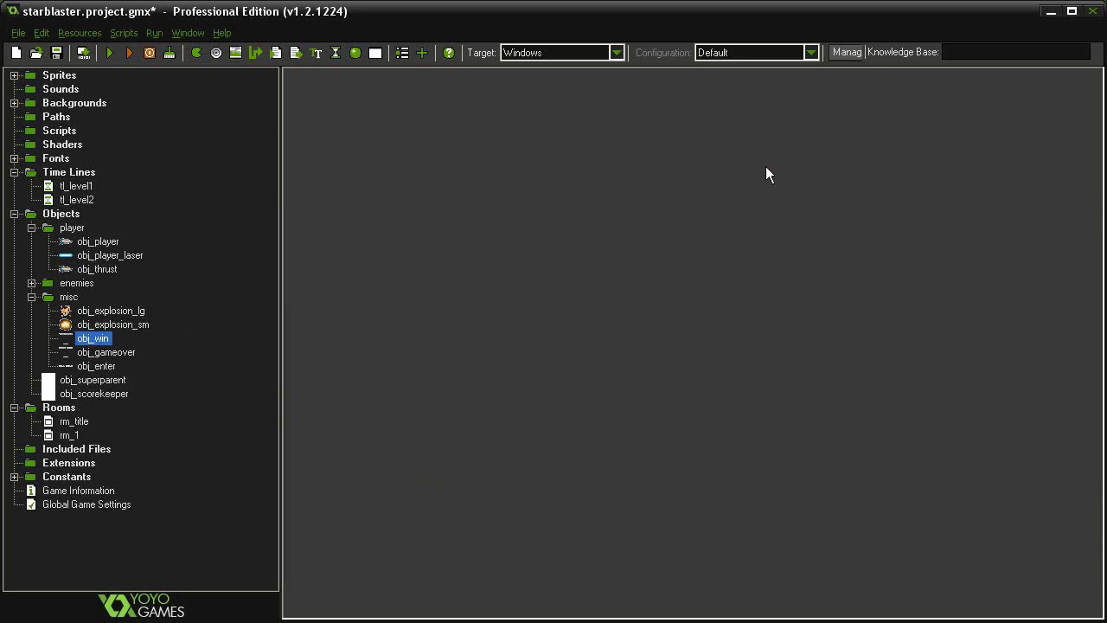